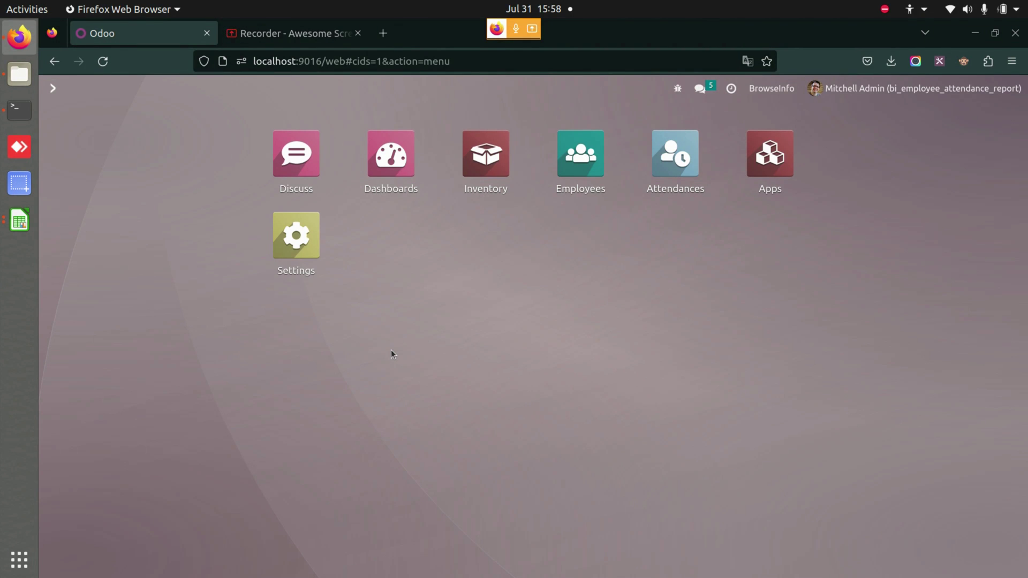
# Open the Employees app and show its Reporting menu
pyautogui.click(597, 168)
pyautogui.click(270, 88)
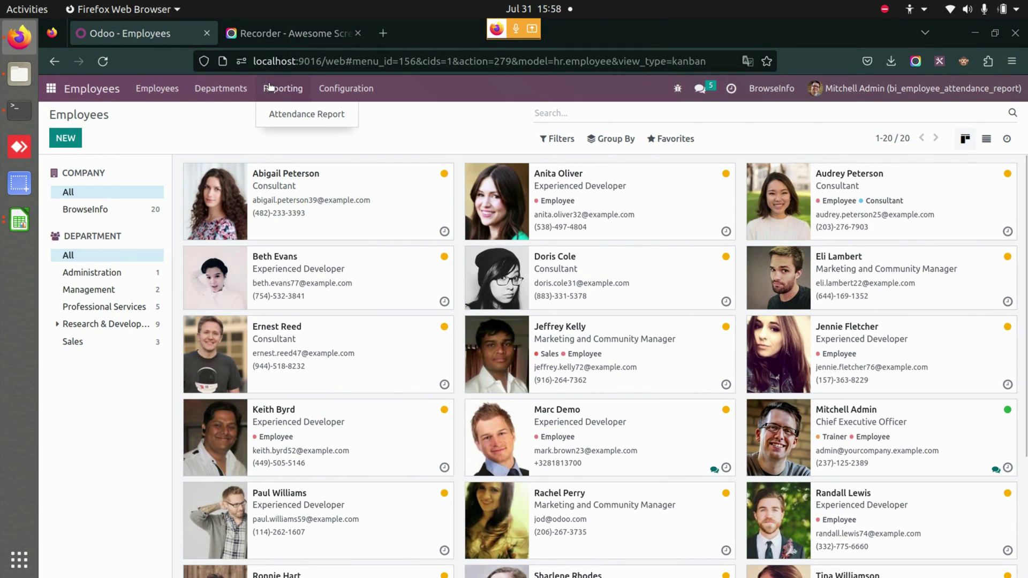
# Start an Attendance Report from 05/08/2023 to 07/31/2023, reporting by Employees
pyautogui.click(351, 122)
pyautogui.click(373, 153)
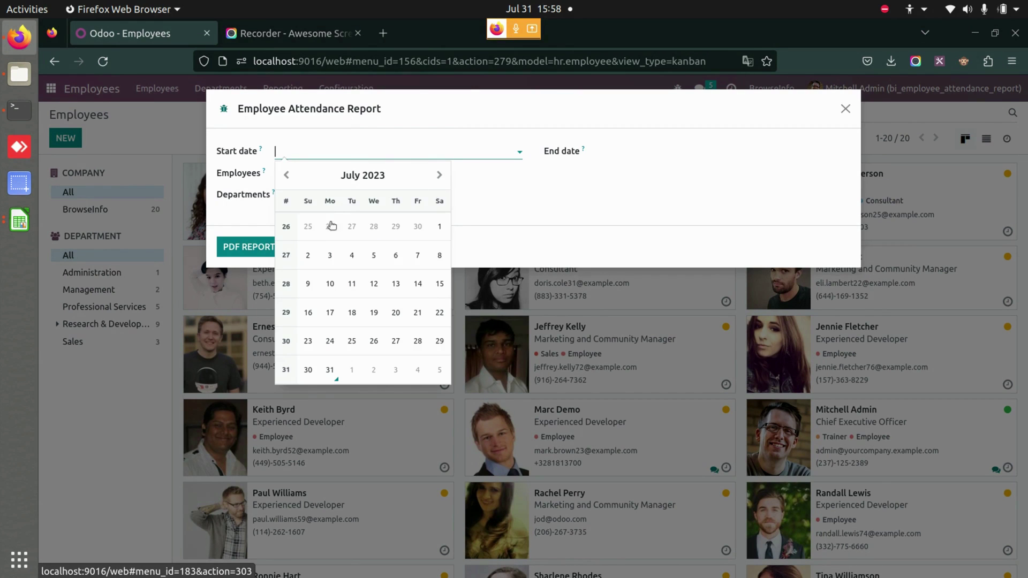
pyautogui.click(286, 175)
pyautogui.click(287, 175)
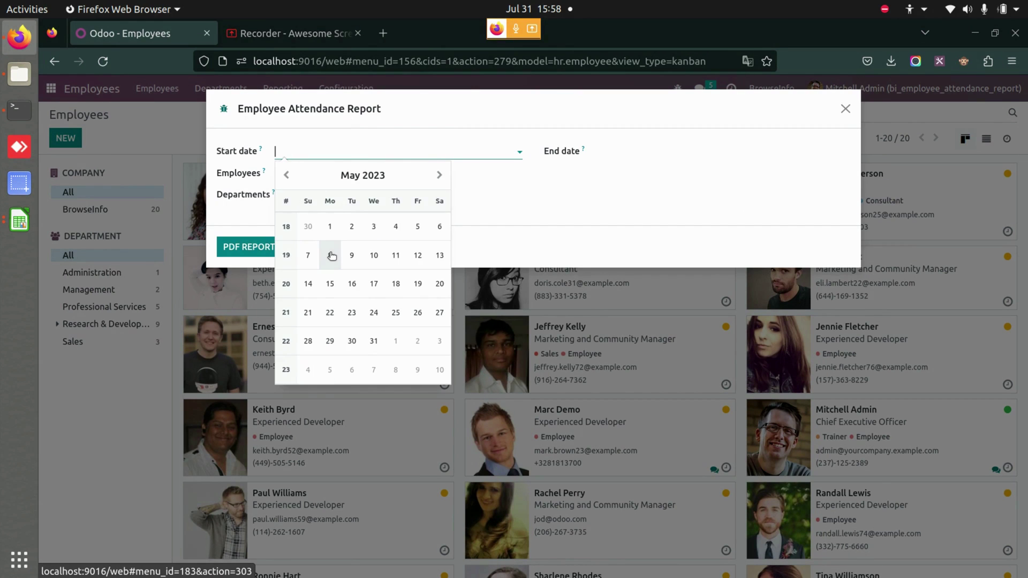
pyautogui.click(332, 256)
pyautogui.click(636, 153)
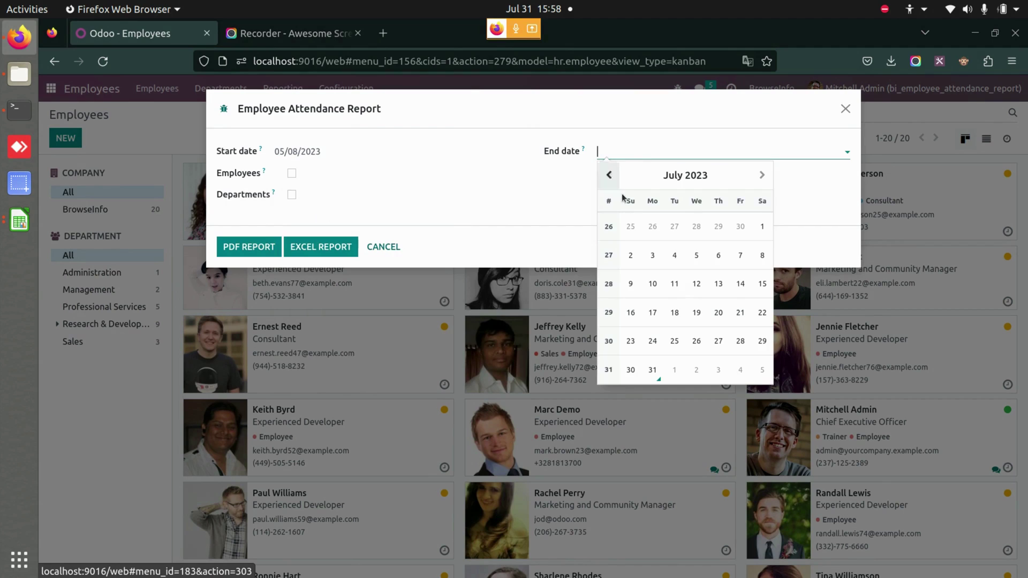
pyautogui.click(653, 368)
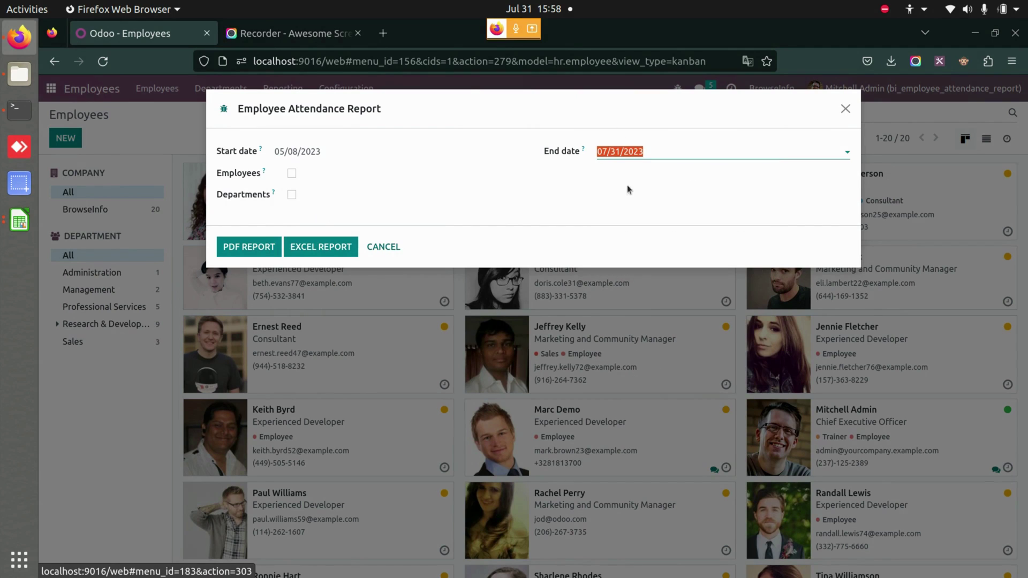
pyautogui.click(293, 174)
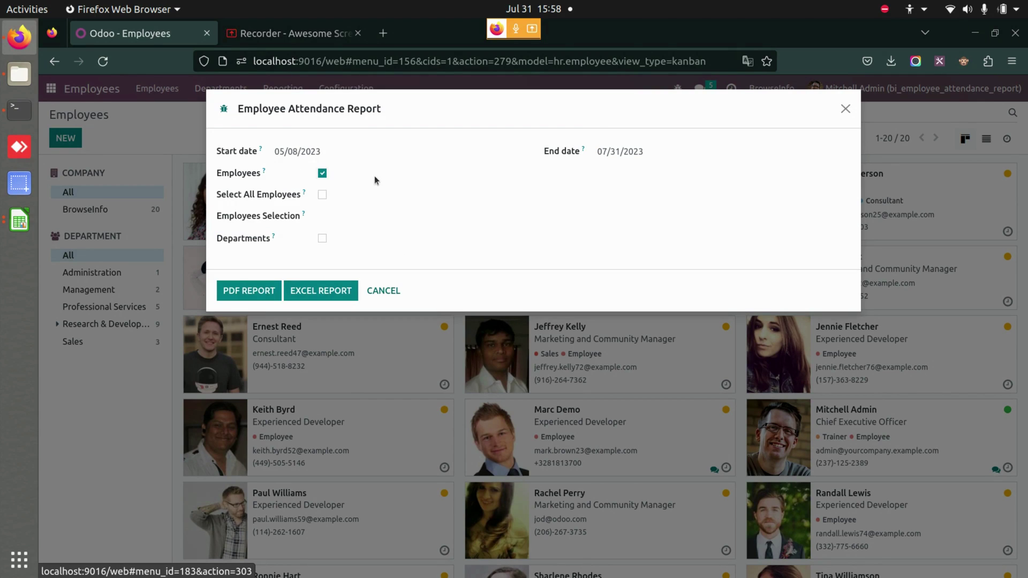
# Toggle Select All Employees on and off, then add two employees to the selection
pyautogui.click(322, 195)
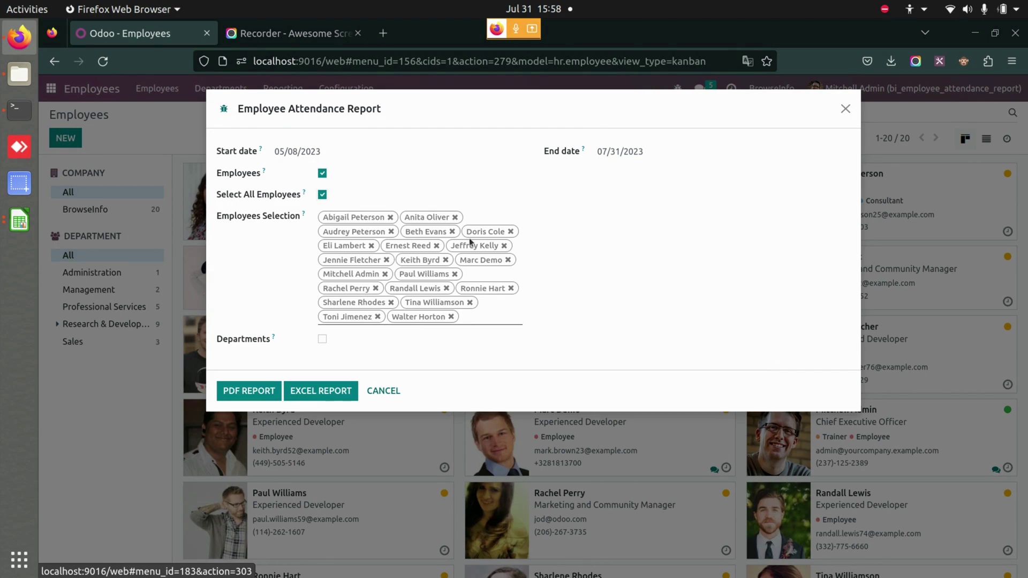
pyautogui.click(322, 195)
pyautogui.click(353, 216)
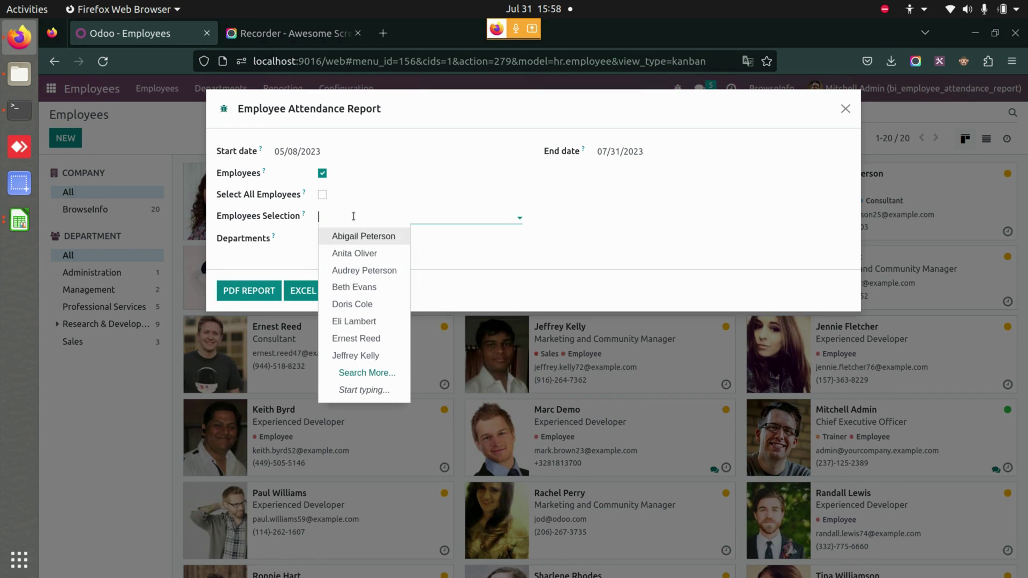
pyautogui.click(364, 236)
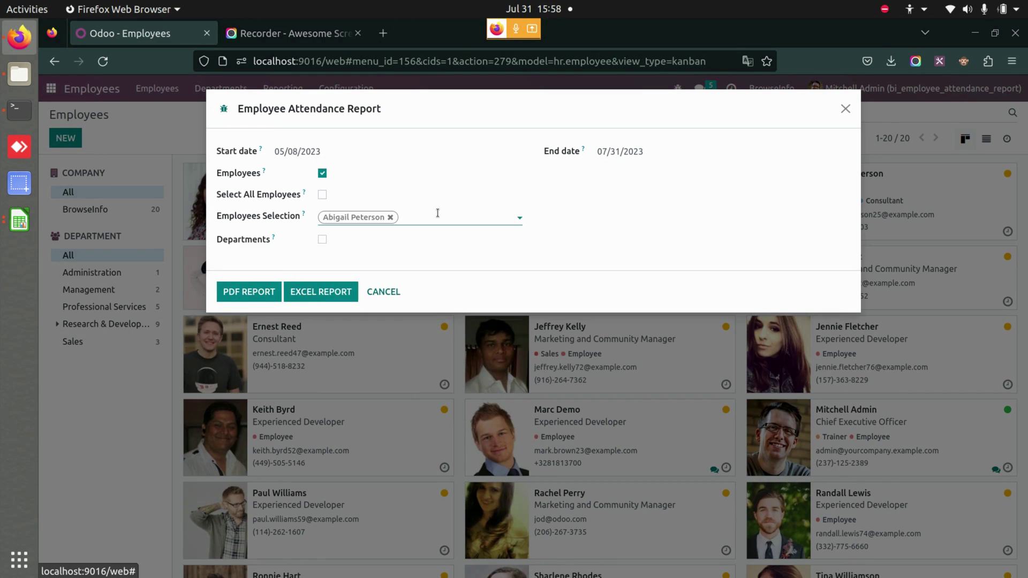
pyautogui.click(439, 218)
pyautogui.click(435, 301)
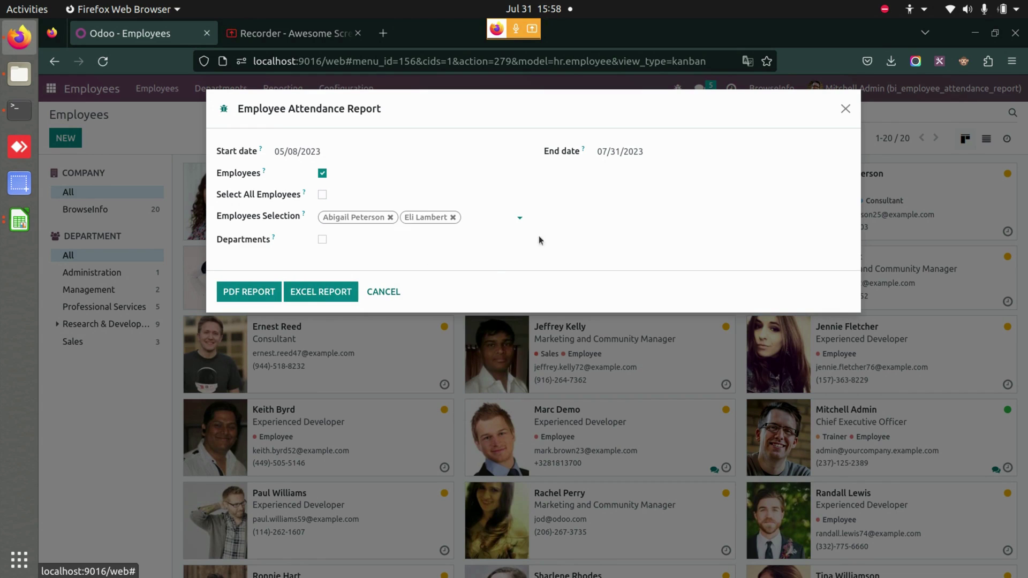
# Remove both selected employees and untick Employees reporting
pyautogui.click(496, 220)
pyautogui.press('BackSpace')
pyautogui.press('BackSpace')
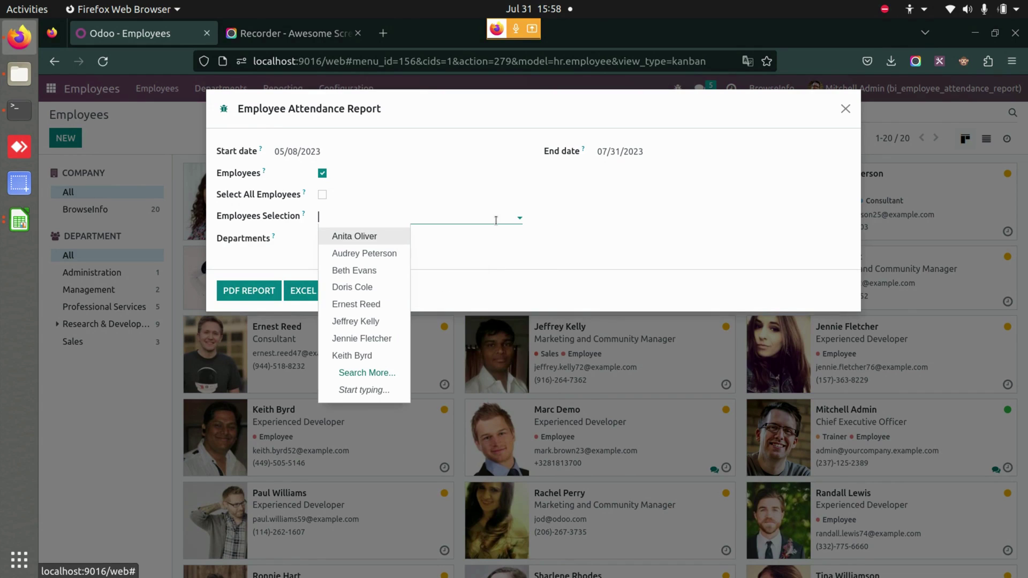
pyautogui.click(321, 174)
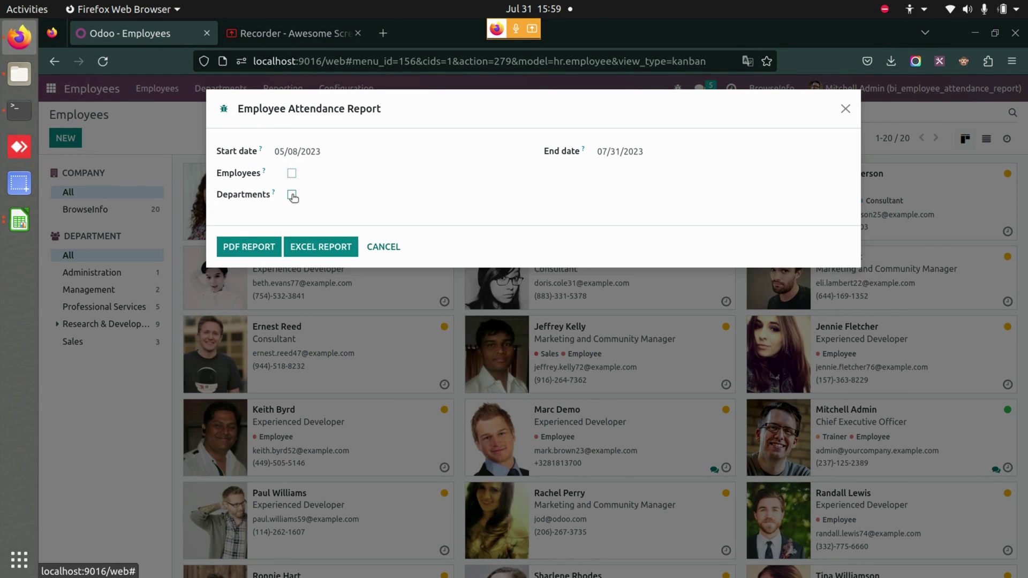
# Switch to Departments reporting and toggle Select All Departments on and off
pyautogui.click(291, 196)
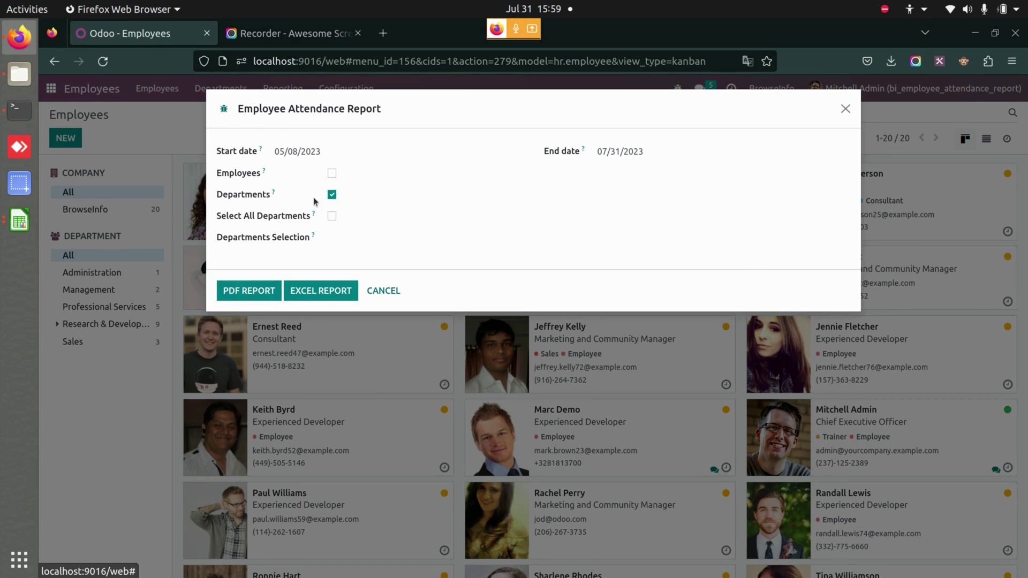
pyautogui.click(332, 217)
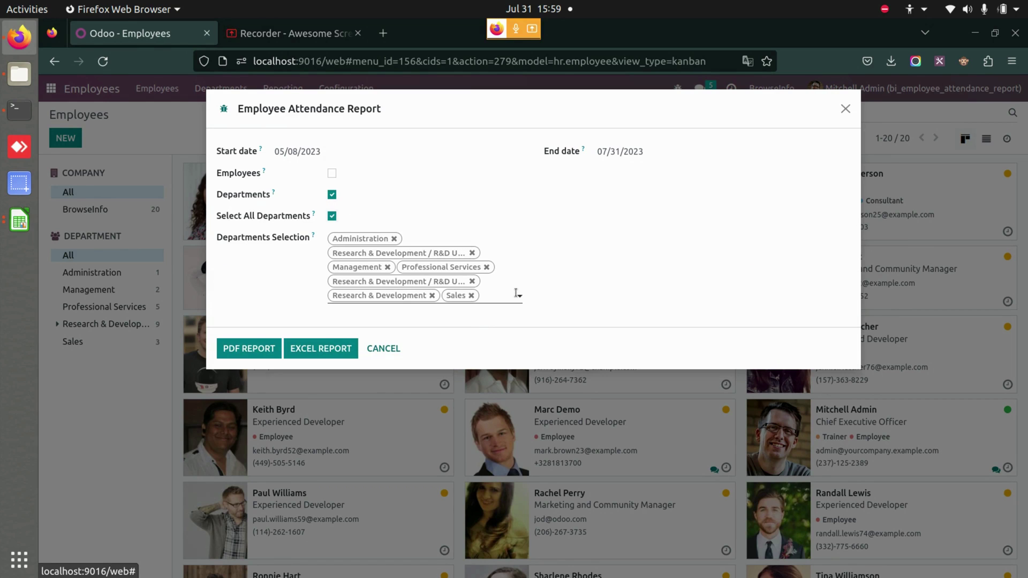
pyautogui.click(332, 217)
# Add and then remove Administration, and switch back to reporting by Employees
pyautogui.click(337, 240)
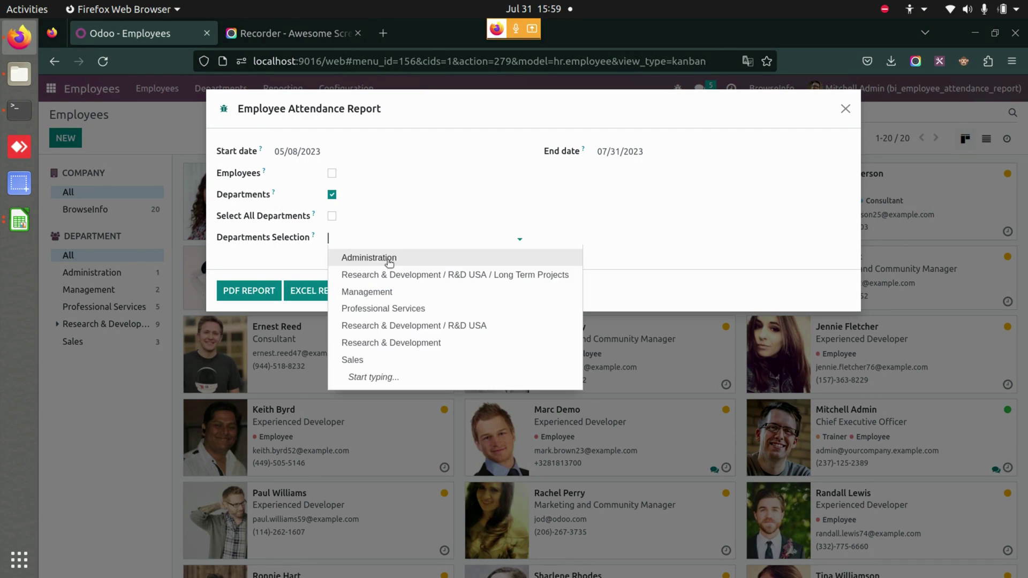
pyautogui.click(389, 259)
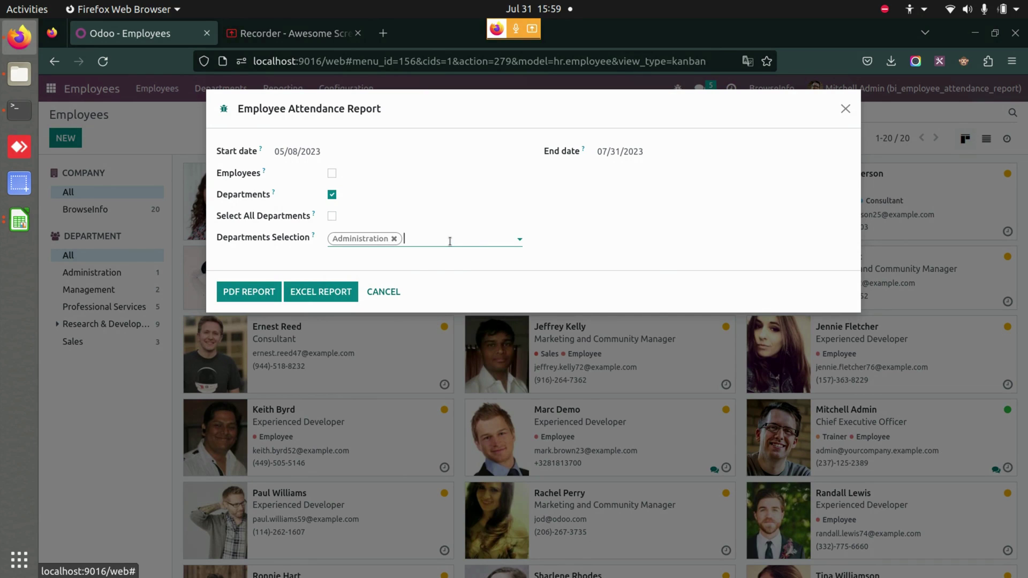
pyautogui.click(450, 242)
pyautogui.press('BackSpace')
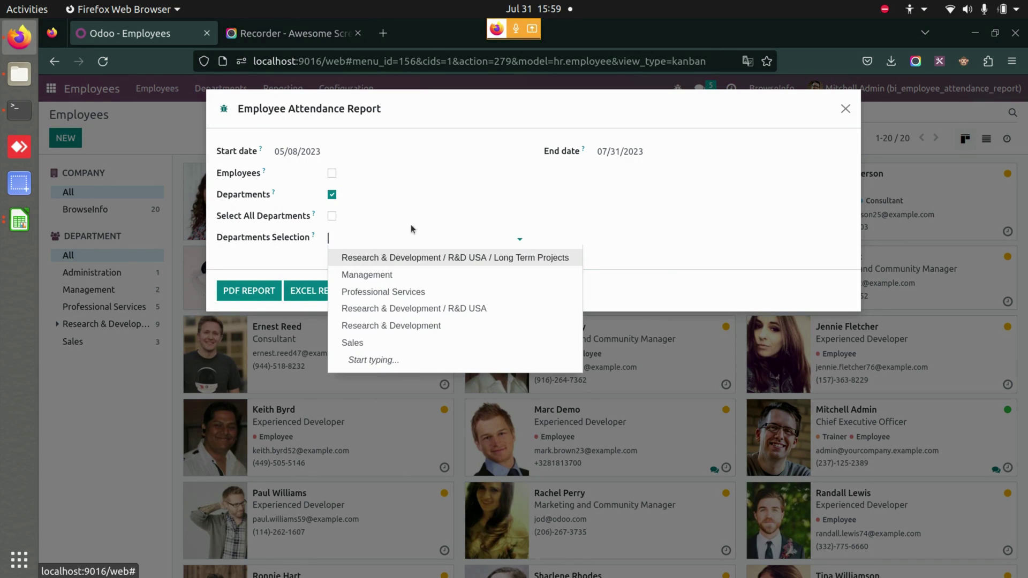
pyautogui.click(333, 173)
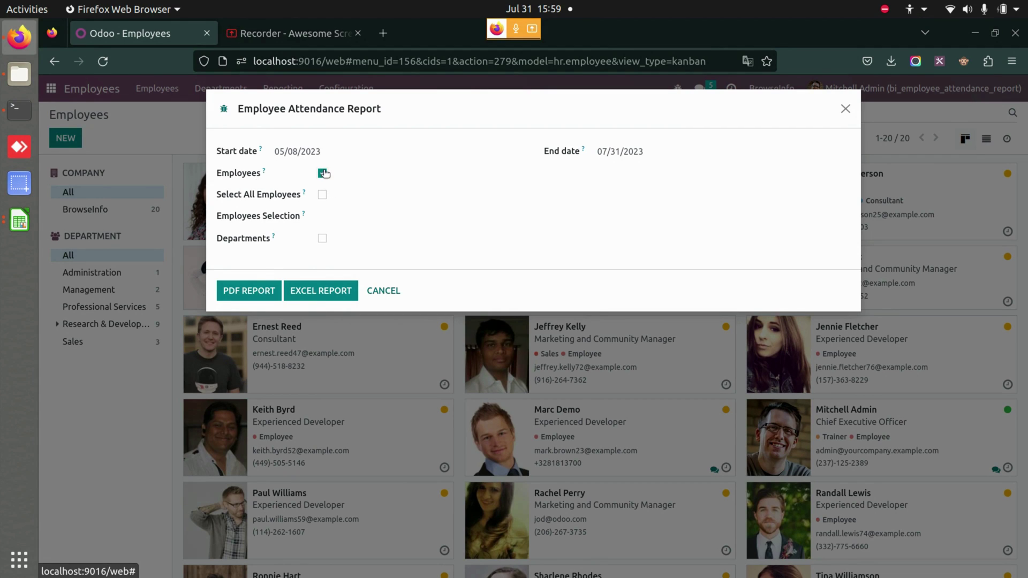
# Tick Select All Employees and generate the attendance report as a PDF
pyautogui.click(322, 195)
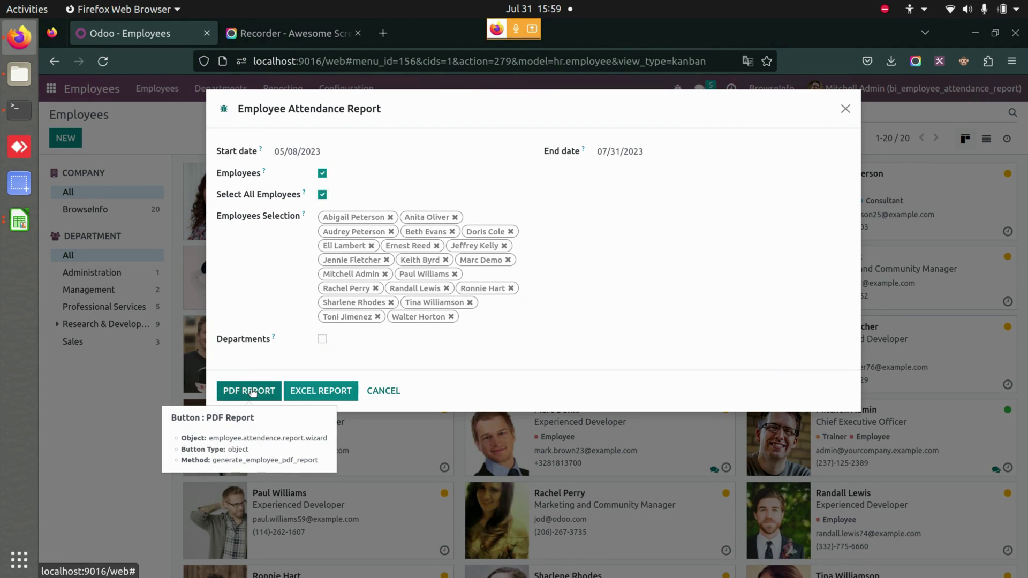
pyautogui.click(321, 394)
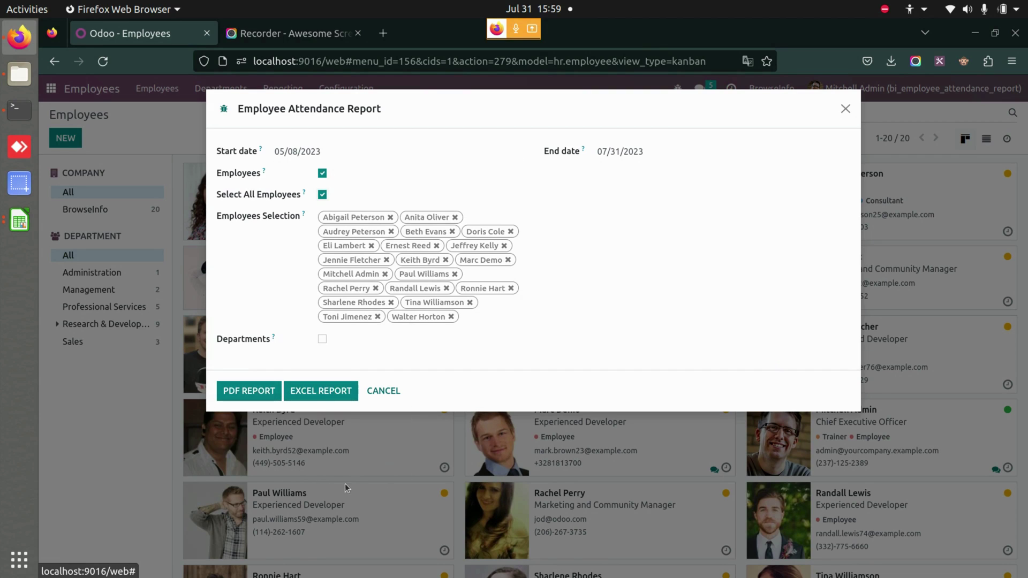
pyautogui.click(249, 391)
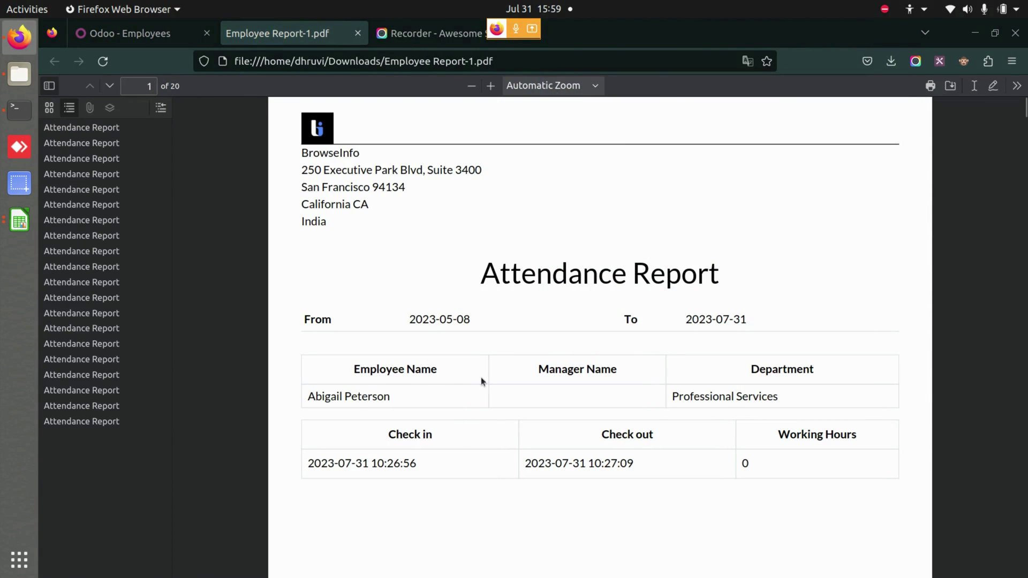
# Scroll through Employee Report-1.pdf, reviewing each employee's attendance page up to page 4
pyautogui.moveTo(358, 397); pyautogui.dragTo(465, 512)
pyautogui.click(471, 527)
pyautogui.scroll(-15, 657, 490)
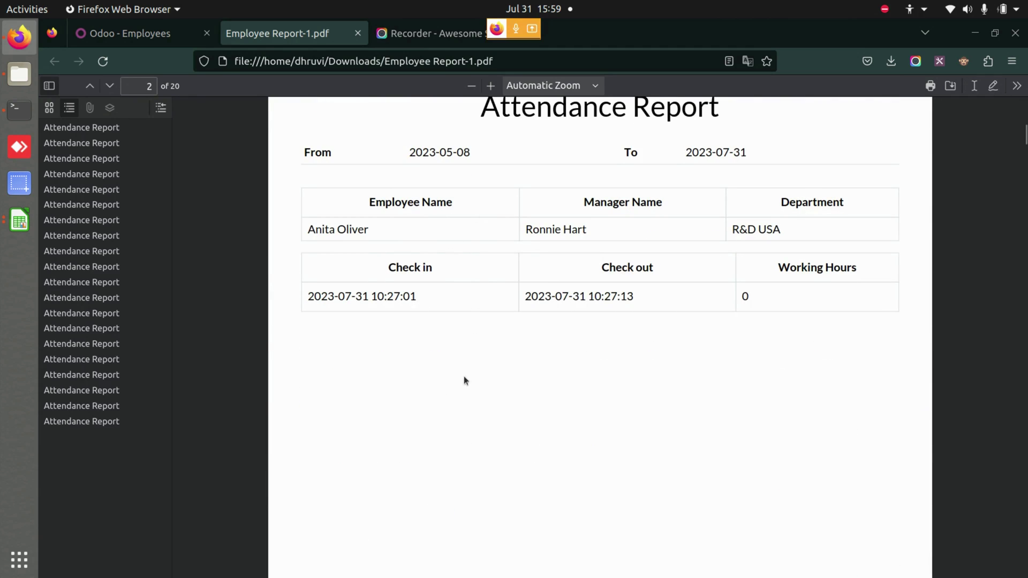
pyautogui.scroll(-10, 621, 447)
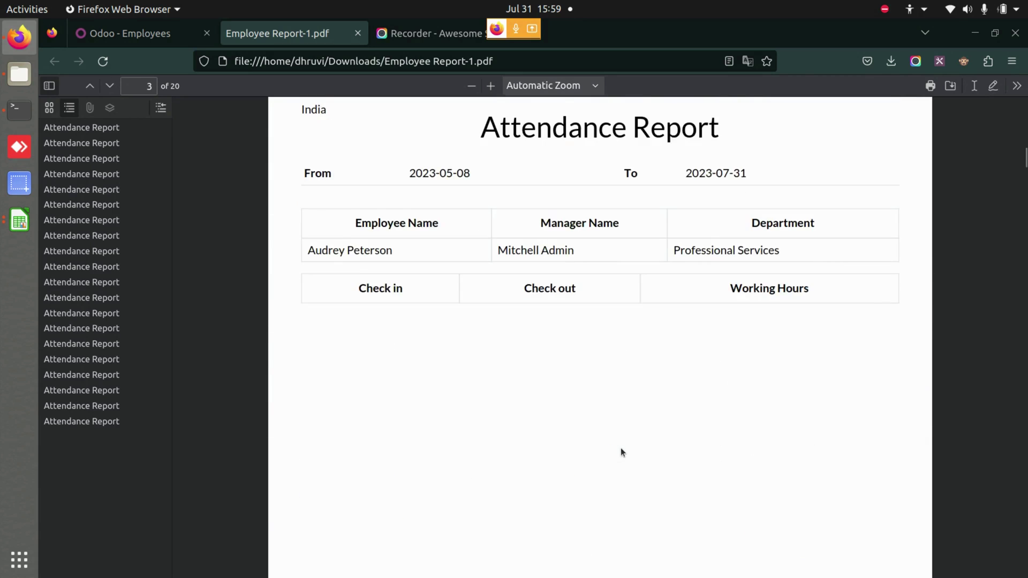
pyautogui.scroll(-8, 622, 448)
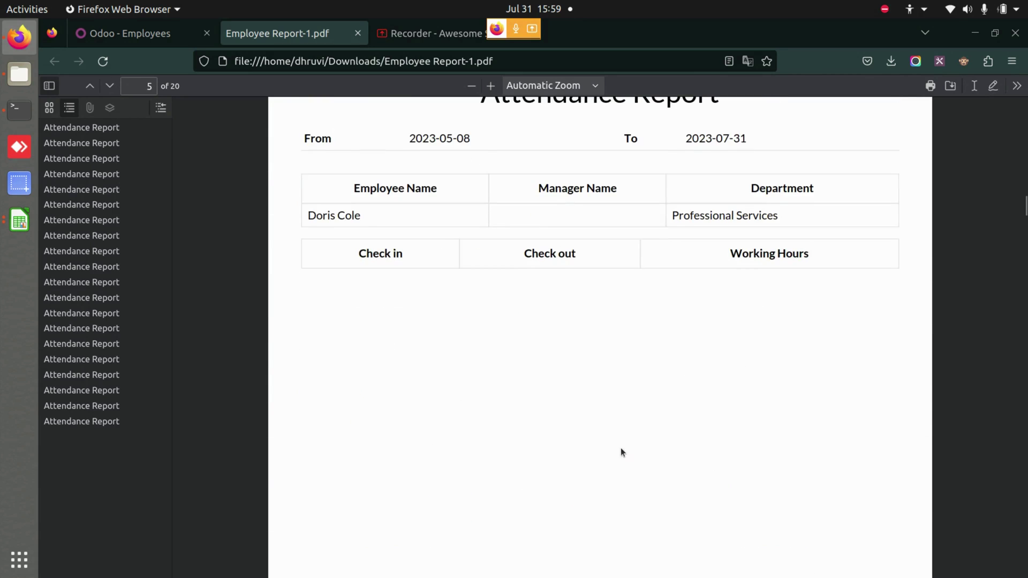
pyautogui.scroll(15, 622, 448)
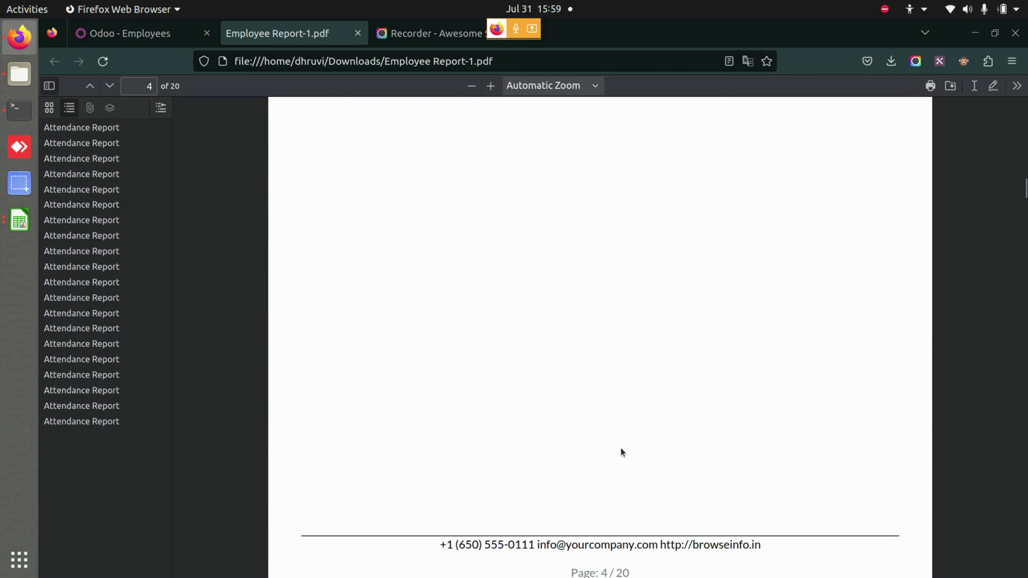
# Generate the Employee Excel Report in Odoo, download it and open the file
pyautogui.click(155, 42)
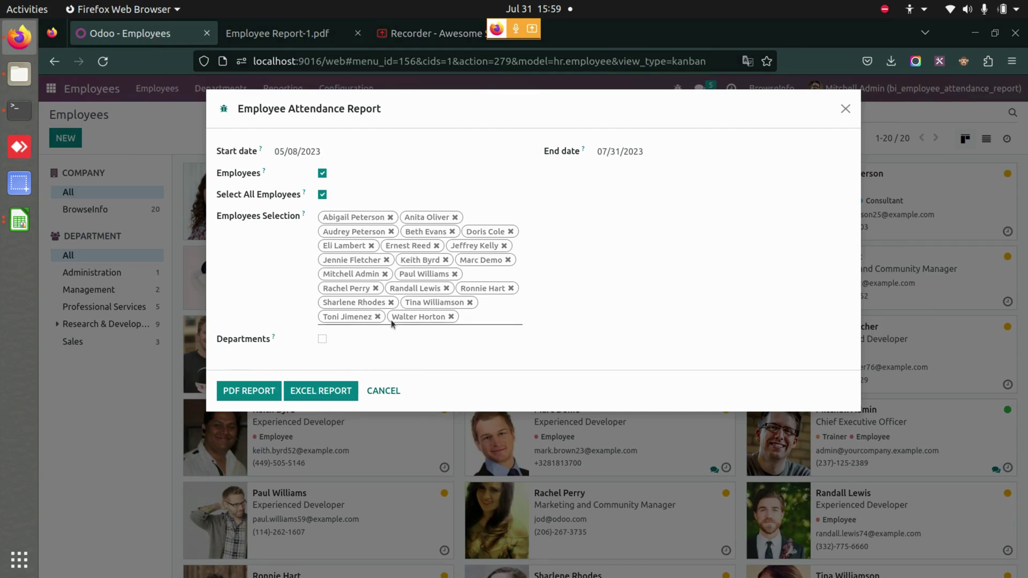
pyautogui.click(307, 394)
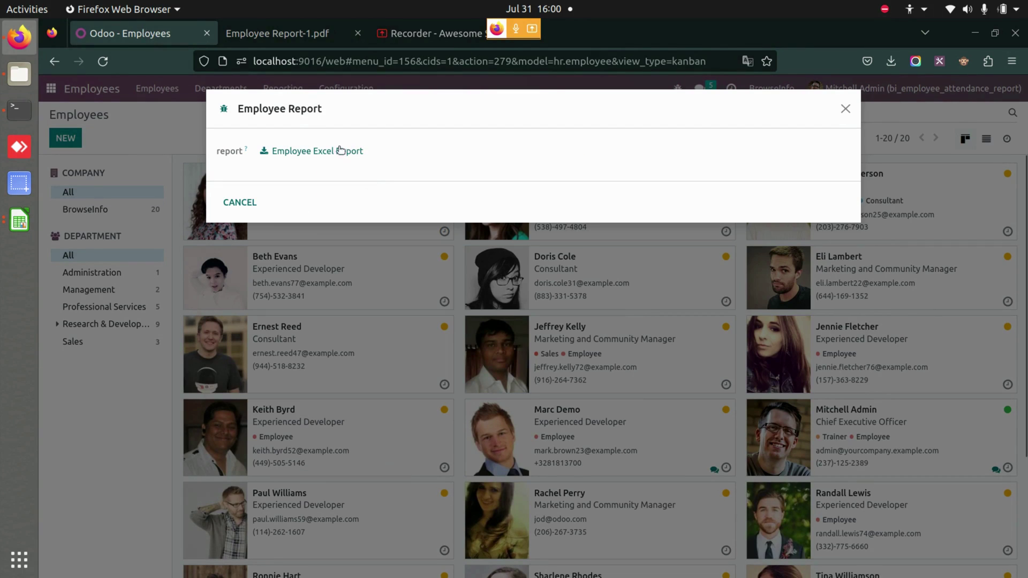
pyautogui.click(341, 150)
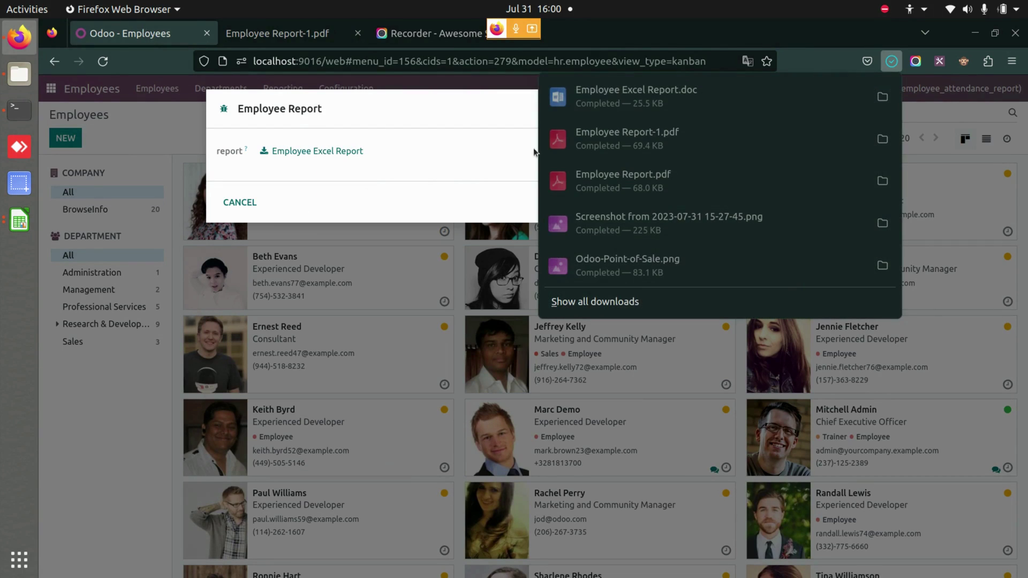
pyautogui.click(621, 97)
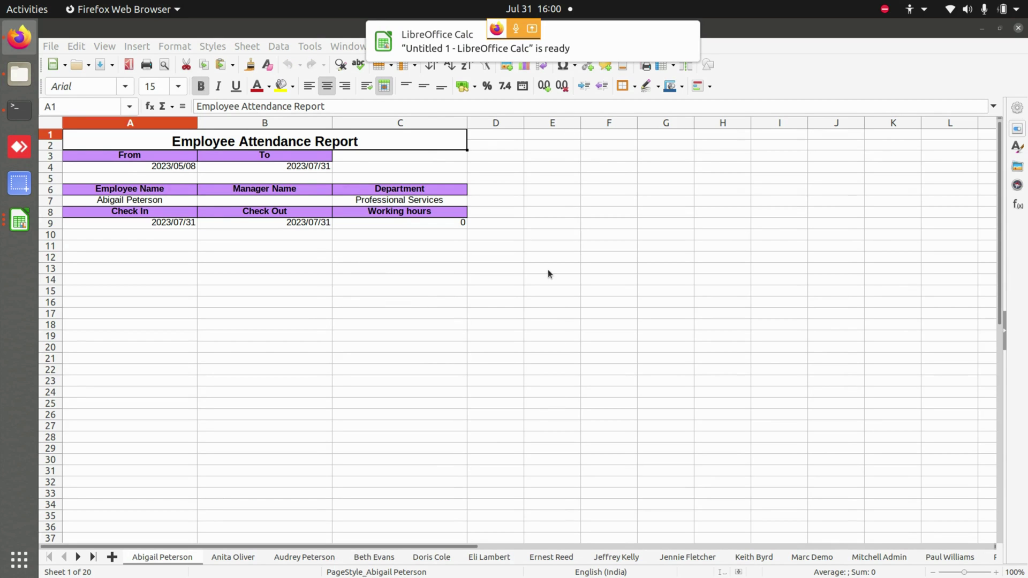
# Inspect the first employee's sheet, briefly editing the name cell A7
pyautogui.click(548, 268)
pyautogui.click(298, 291)
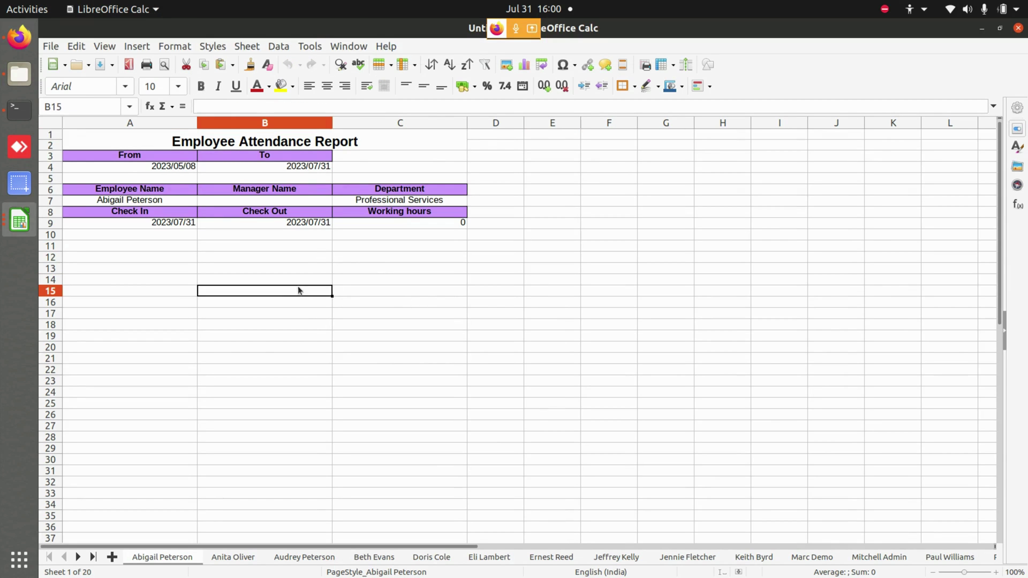
pyautogui.doubleClick(133, 202)
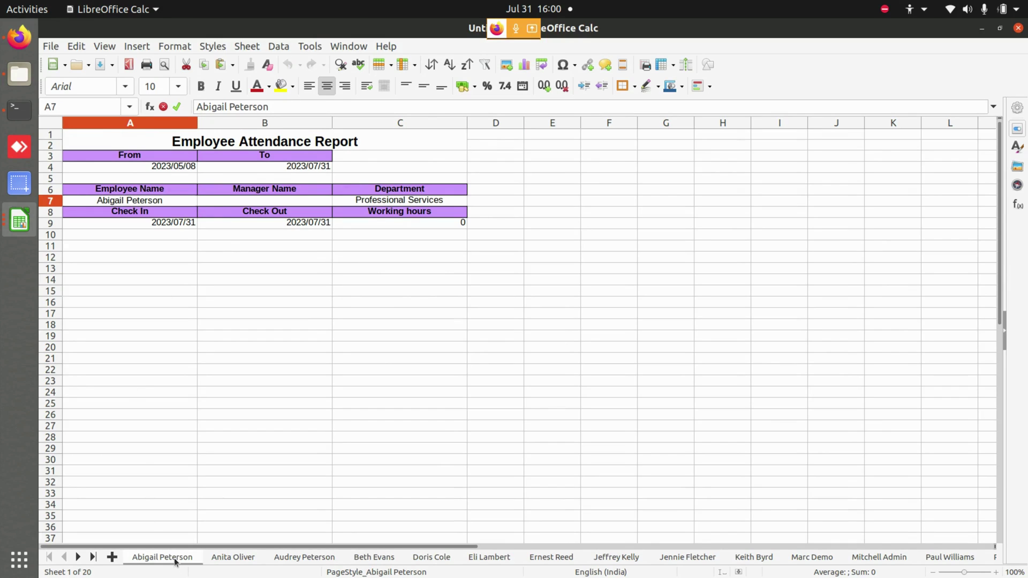
pyautogui.click(258, 369)
pyautogui.click(217, 278)
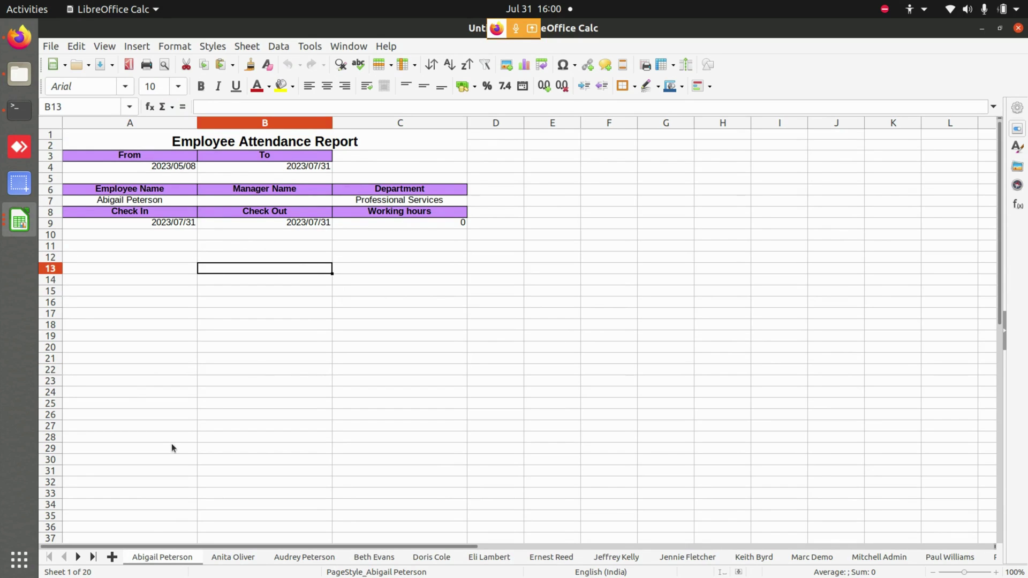
# Browse the sheet tabs from the second to the eighth employee's sheet
pyautogui.click(231, 557)
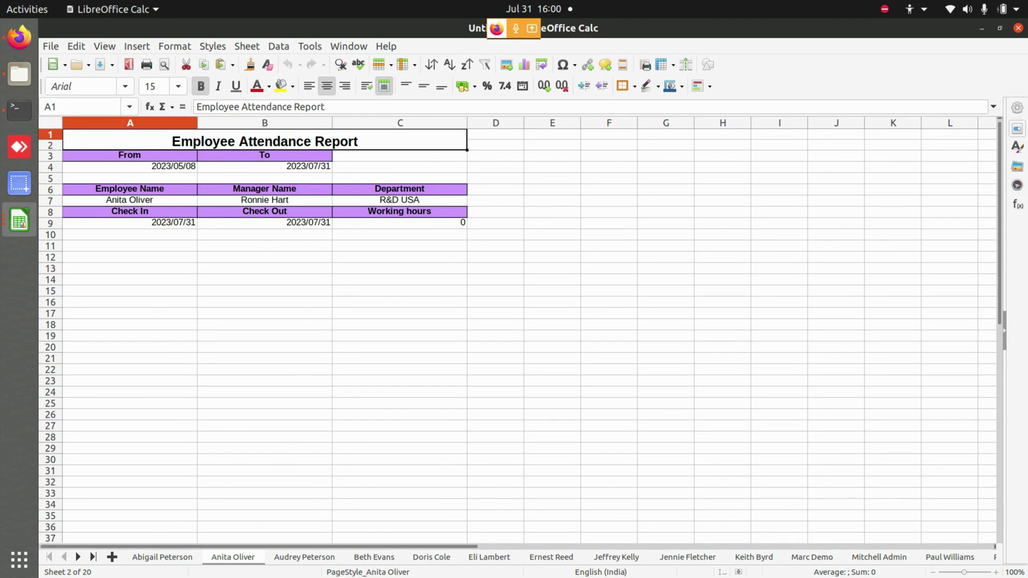
pyautogui.click(374, 557)
pyautogui.moveTo(489, 557); pyautogui.dragTo(619, 558)
pyautogui.click(619, 558)
pyautogui.scroll(-8, 789, 561)
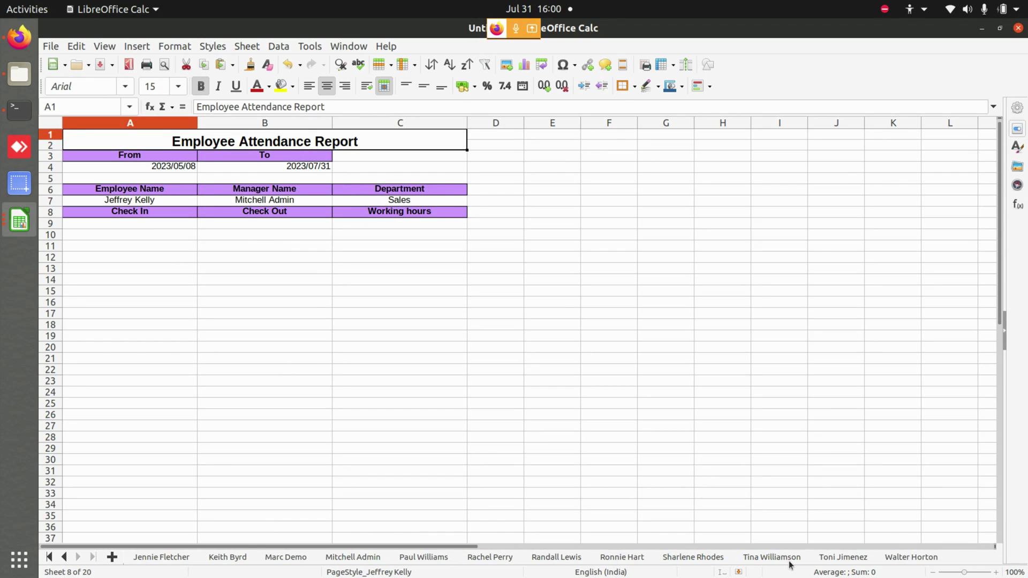
# Dismiss the download dialog and start an Attendance Report from 06/05/2023 to 07/31/2023
pyautogui.click(24, 53)
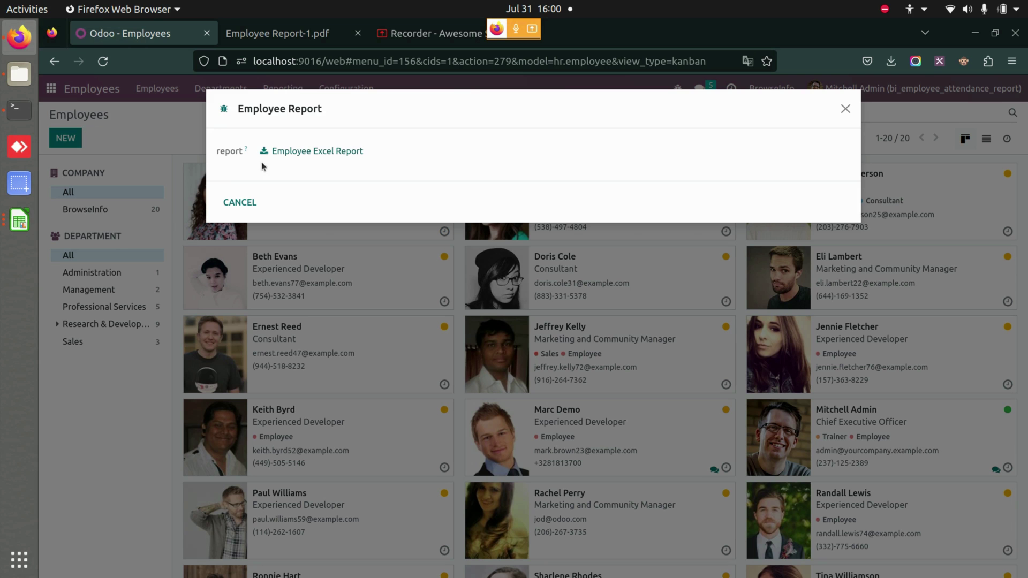
pyautogui.click(240, 202)
pyautogui.click(297, 87)
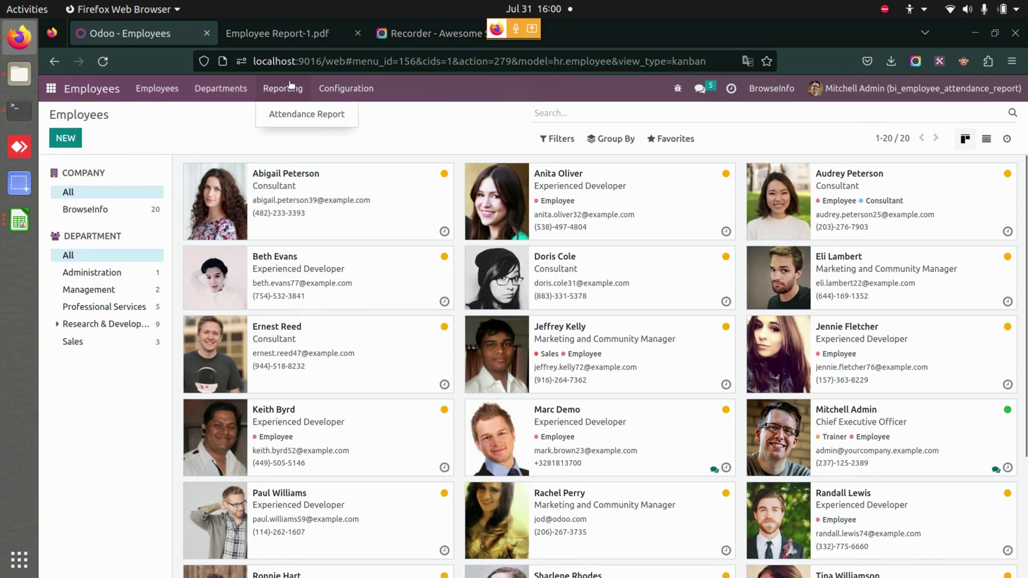
pyautogui.click(320, 117)
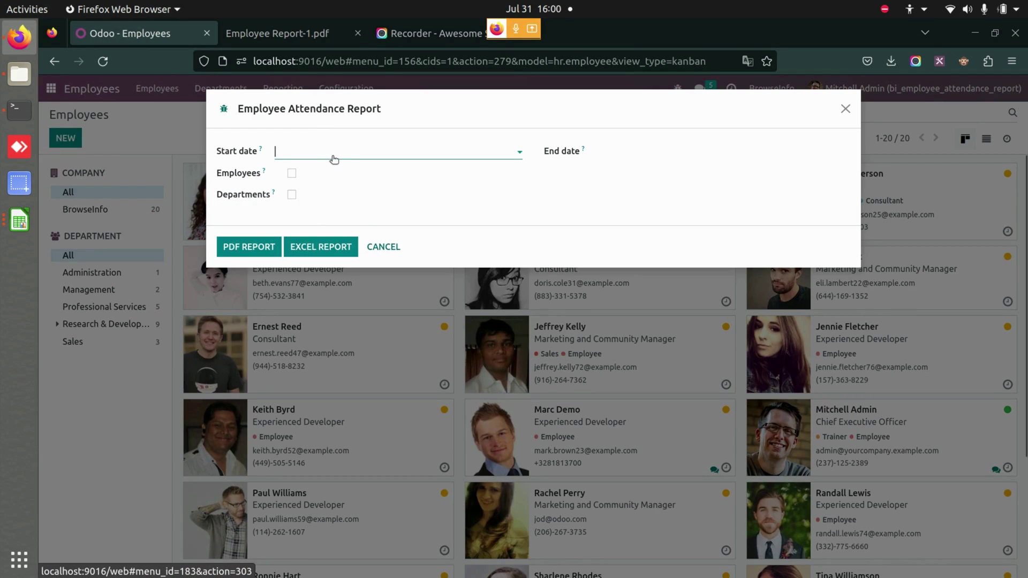
pyautogui.click(338, 153)
pyautogui.click(287, 175)
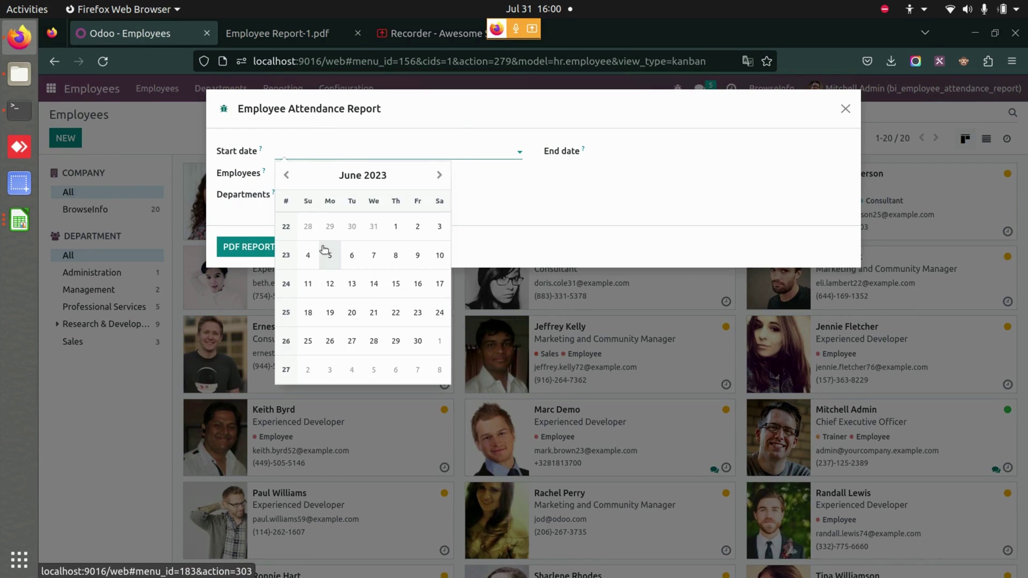
pyautogui.click(330, 255)
pyautogui.click(647, 154)
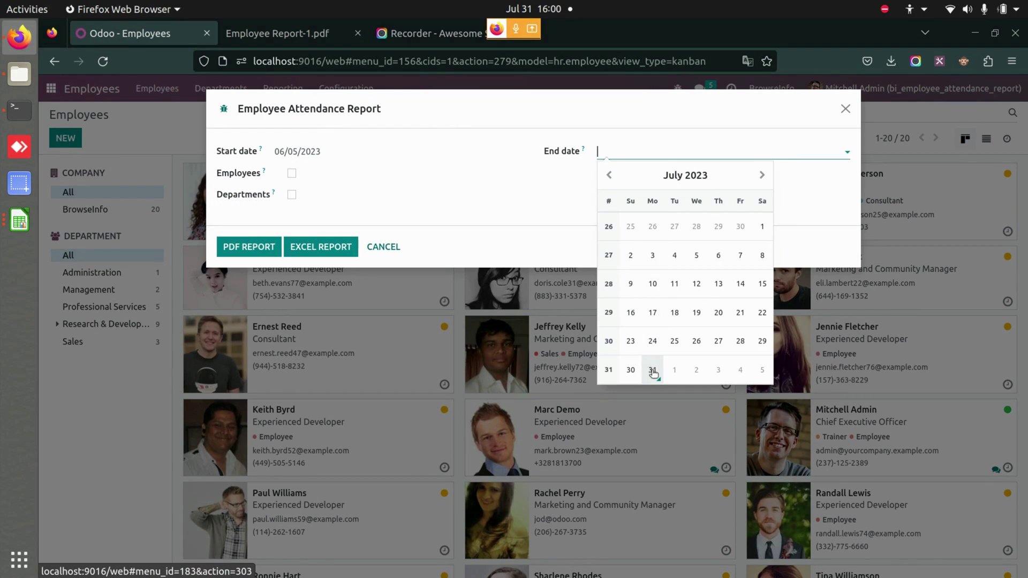
pyautogui.click(653, 370)
# Report by all departments and generate the PDF
pyautogui.click(292, 194)
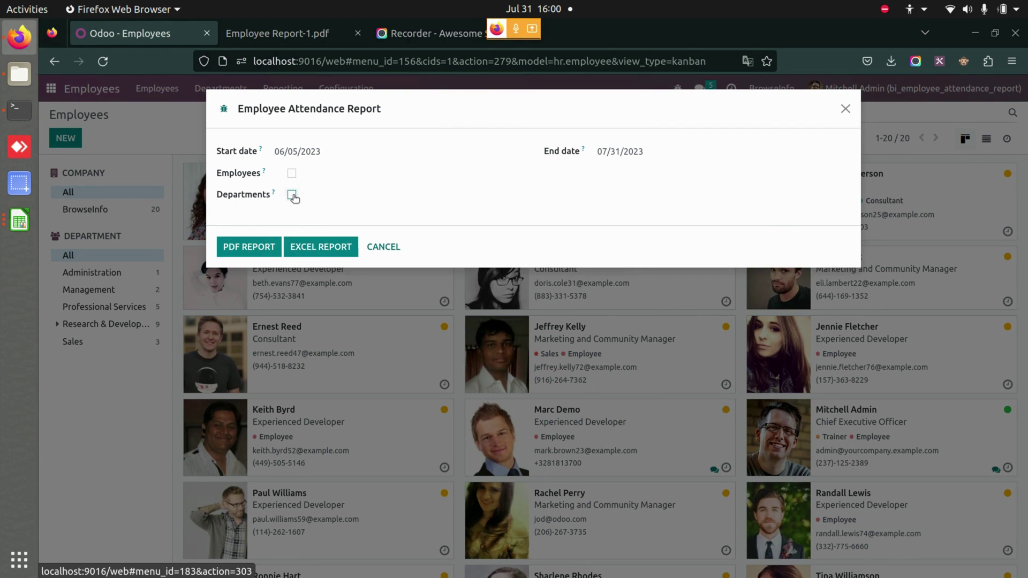
pyautogui.click(332, 216)
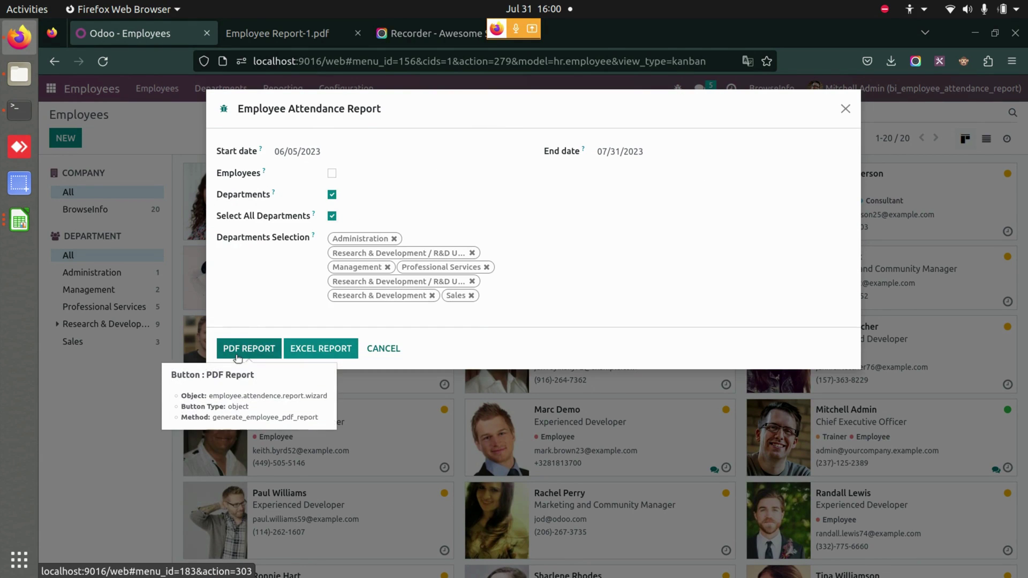
pyautogui.click(236, 353)
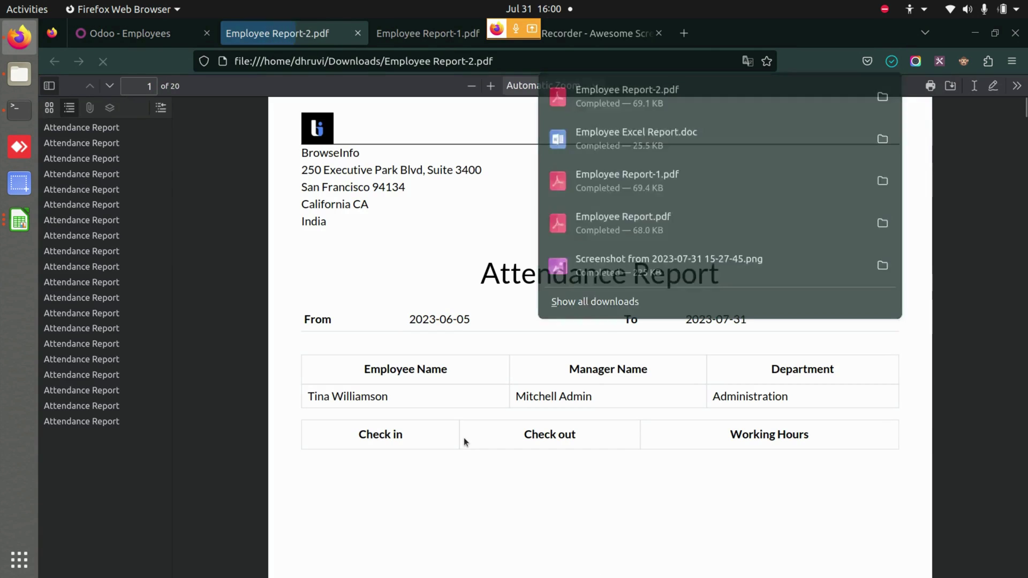
pyautogui.click(463, 438)
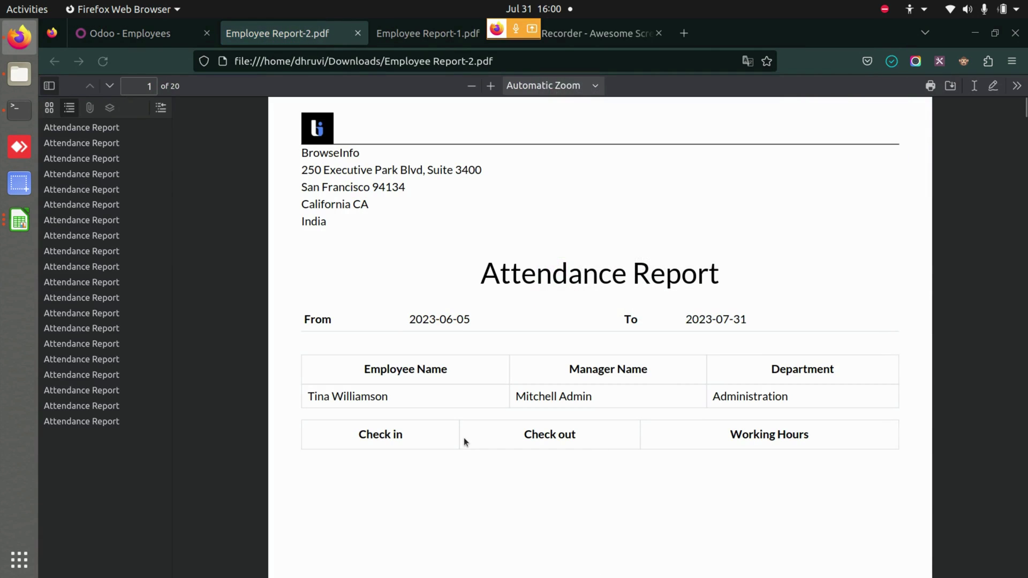
# Scroll through the department PDF, checking departments such as Administration and Long Term Projects
pyautogui.doubleClick(781, 399)
pyautogui.click(487, 513)
pyautogui.scroll(-3, 486, 513)
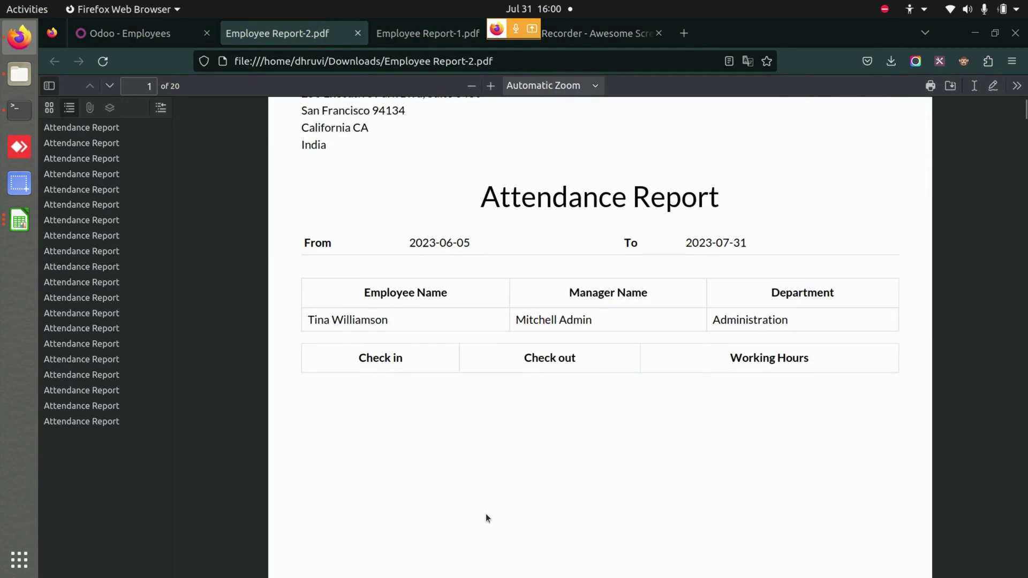
pyautogui.doubleClick(388, 244)
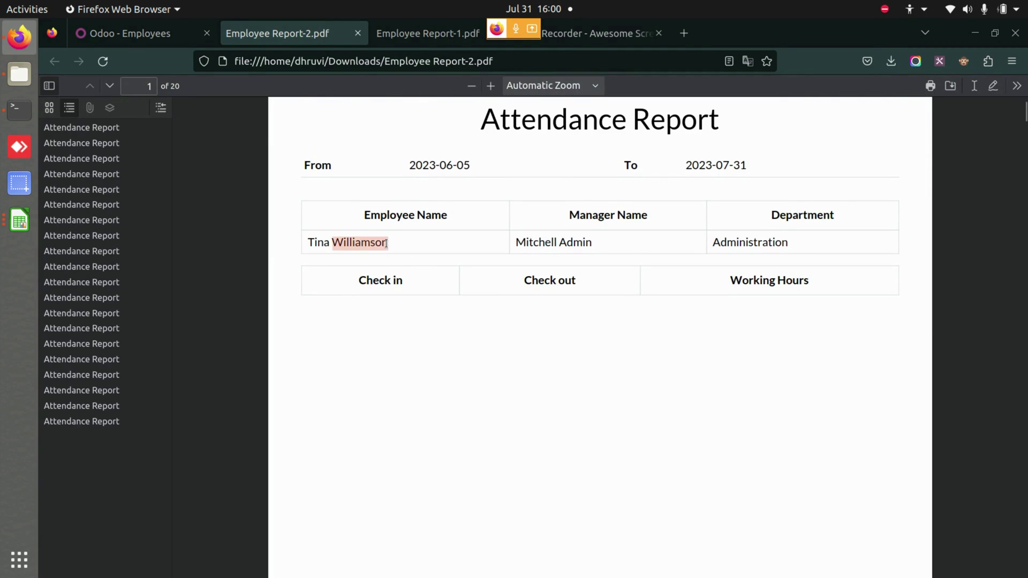
pyautogui.scroll(-15, 435, 387)
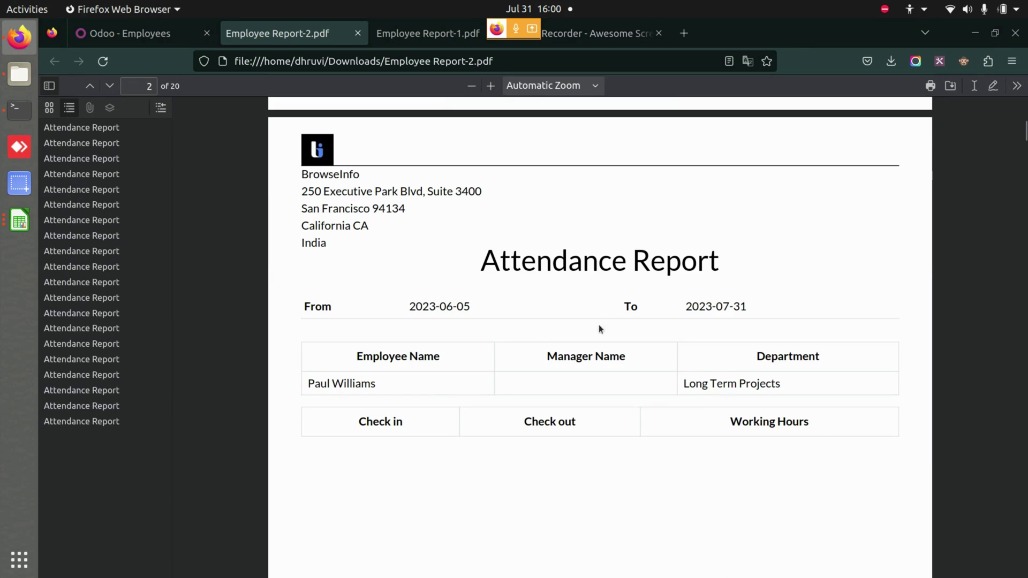
pyautogui.tripleClick(720, 384)
pyautogui.scroll(-15, 548, 426)
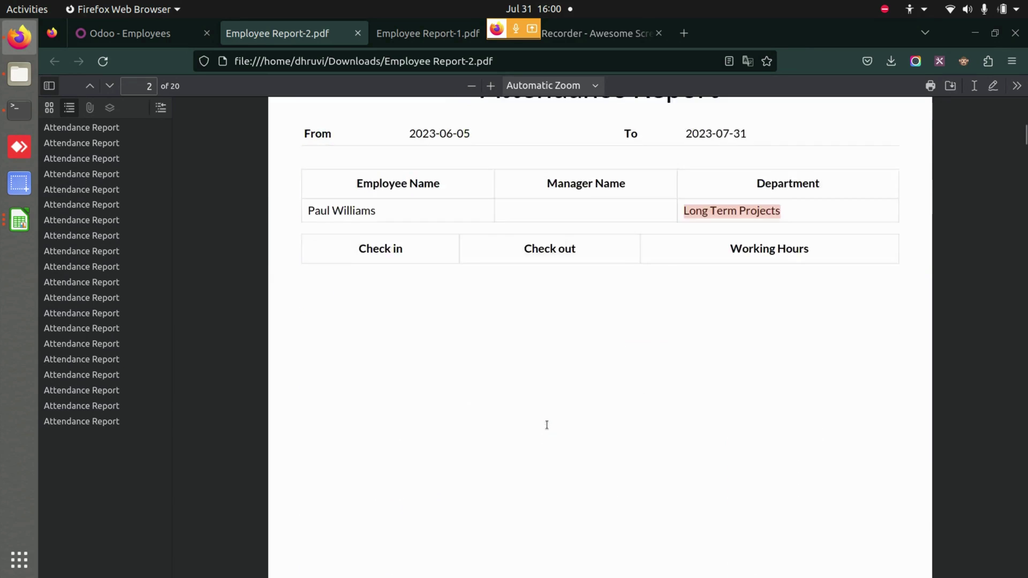
pyautogui.scroll(-3, 548, 425)
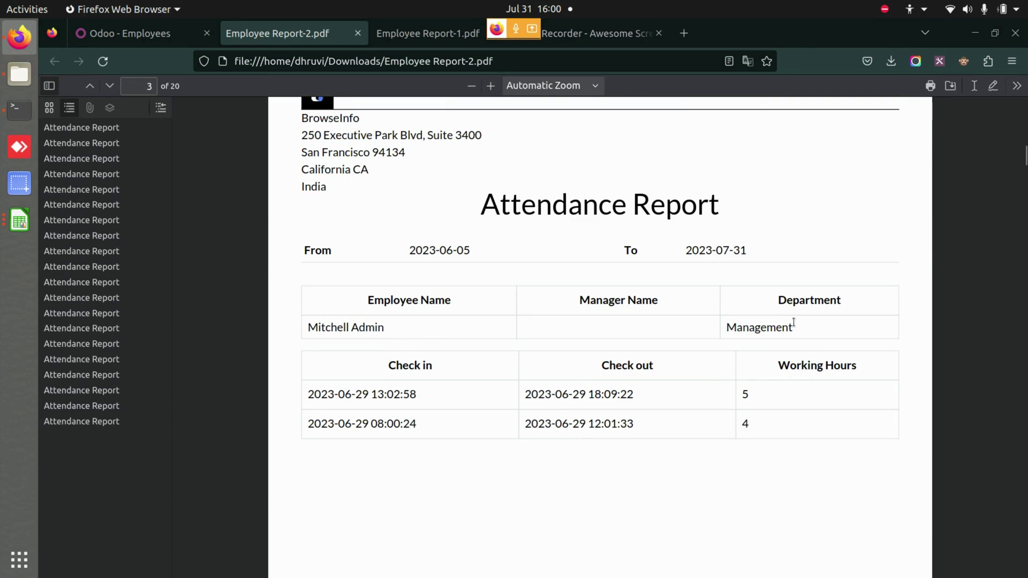
pyautogui.scroll(-4, 375, 321)
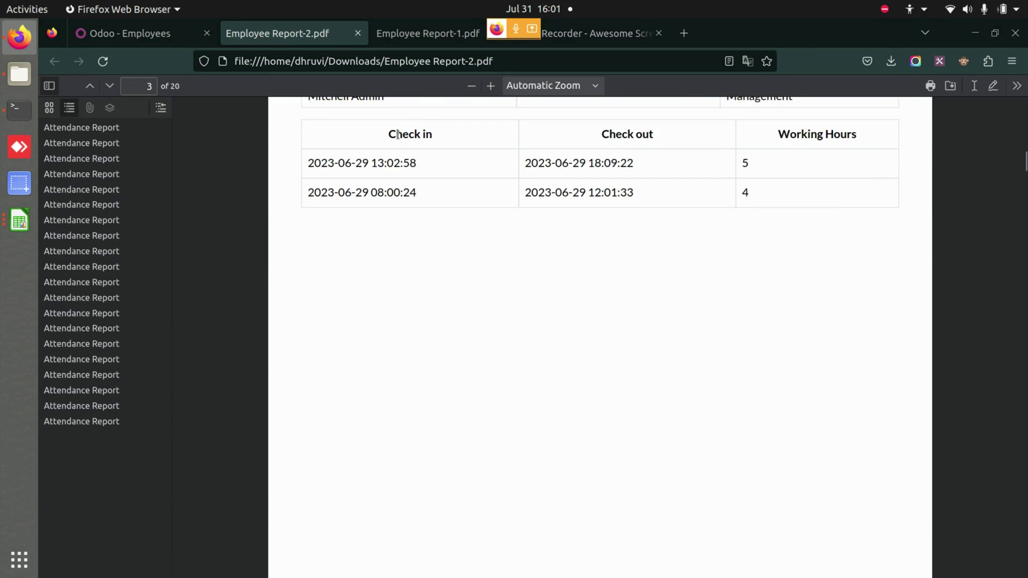
pyautogui.scroll(-12, 550, 265)
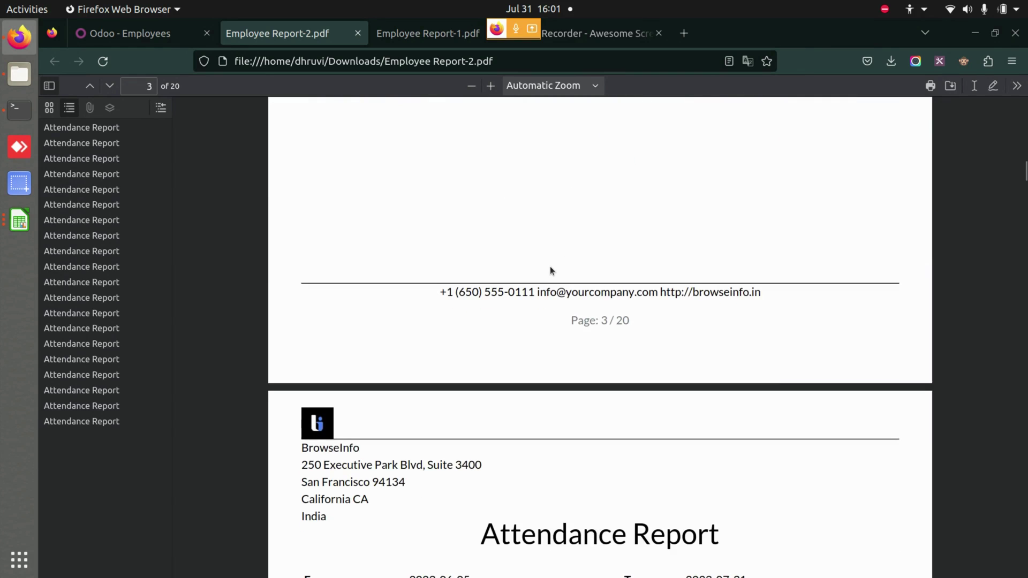
pyautogui.doubleClick(358, 193)
# Generate the Department Excel Report in Odoo, download it and open it
pyautogui.click(167, 35)
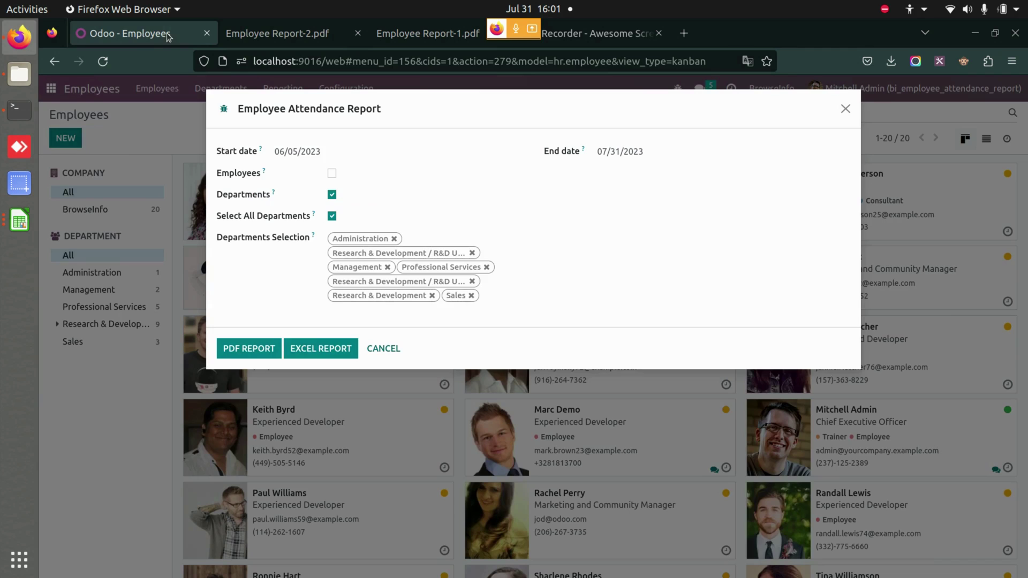
pyautogui.click(322, 350)
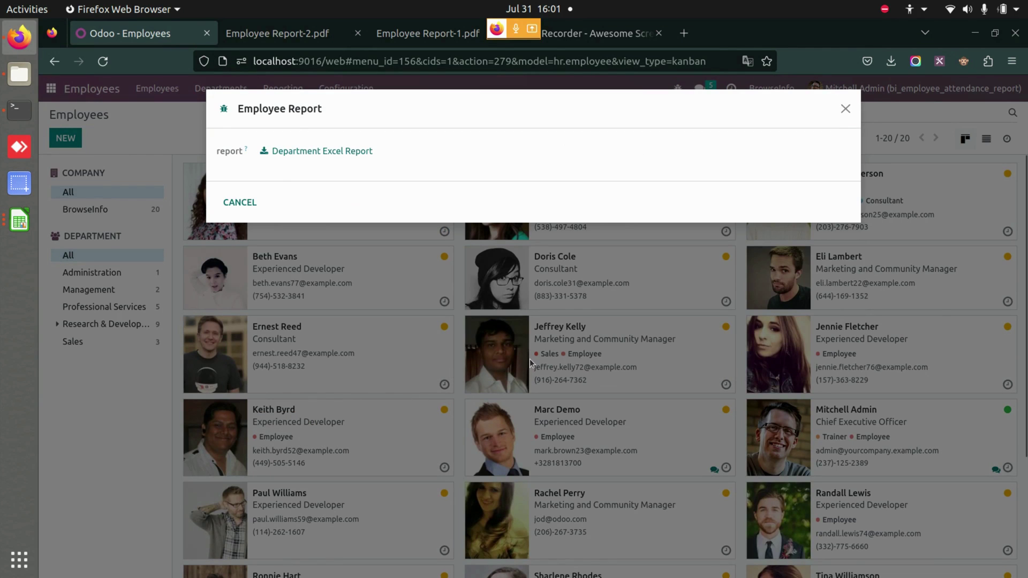
pyautogui.click(310, 151)
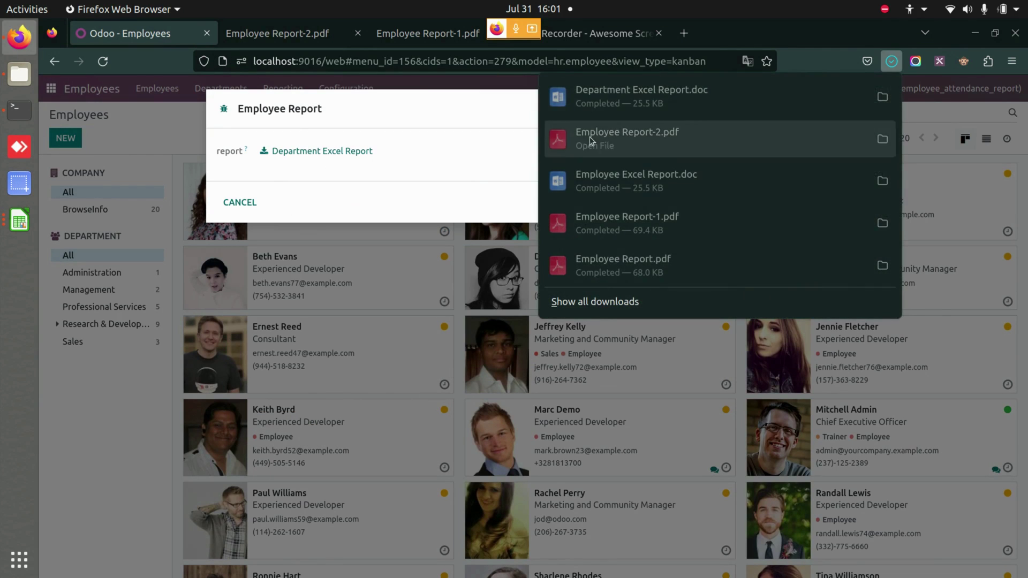
pyautogui.click(612, 101)
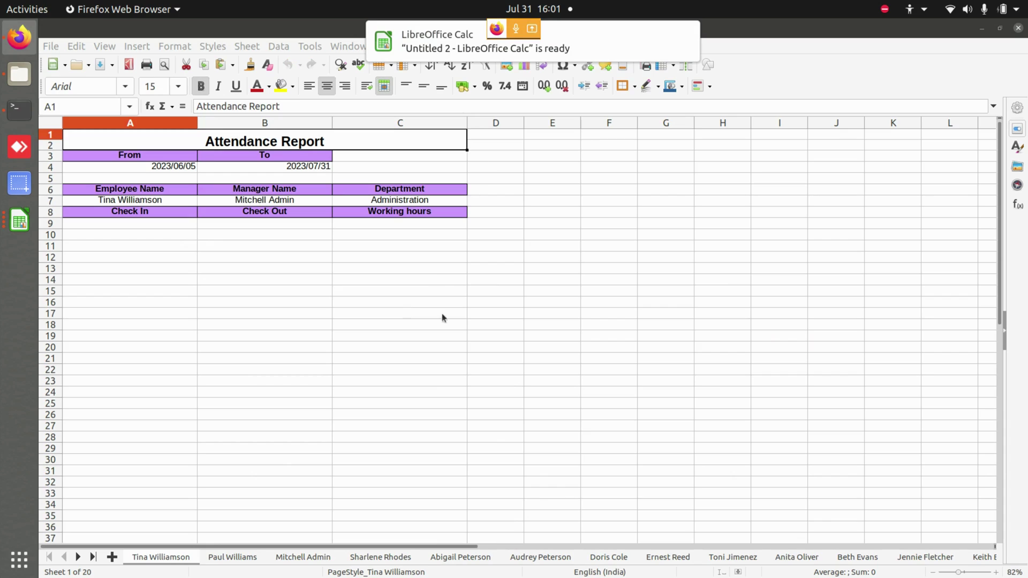
# Inspect the first employee's sheet, selecting cell A14 and the department cell C7
pyautogui.click(436, 325)
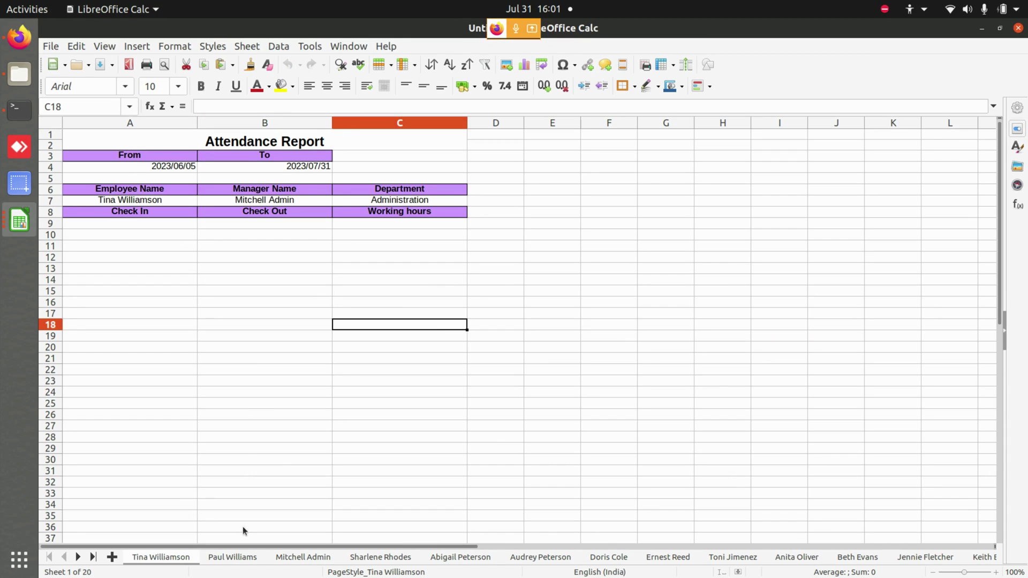
pyautogui.click(185, 284)
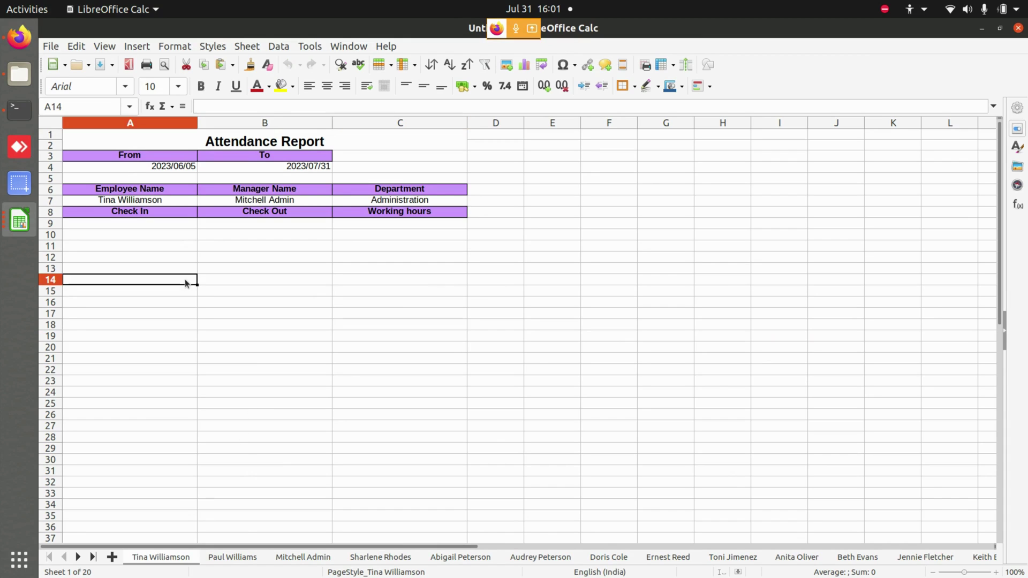
pyautogui.click(418, 199)
# Browse the second through fifth employee sheets, then go back to Odoo in Firefox
pyautogui.click(219, 558)
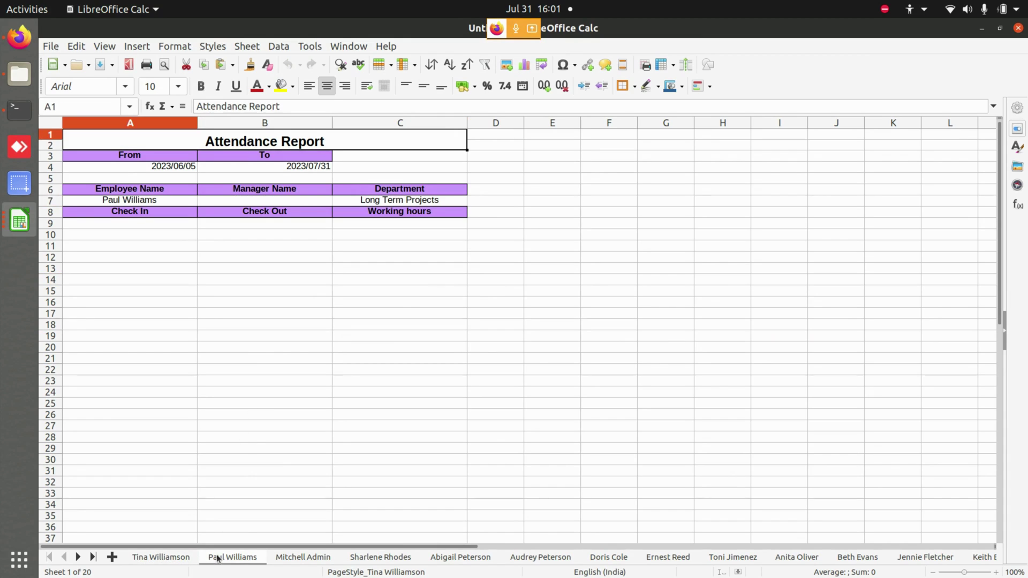
pyautogui.click(287, 562)
pyautogui.click(365, 560)
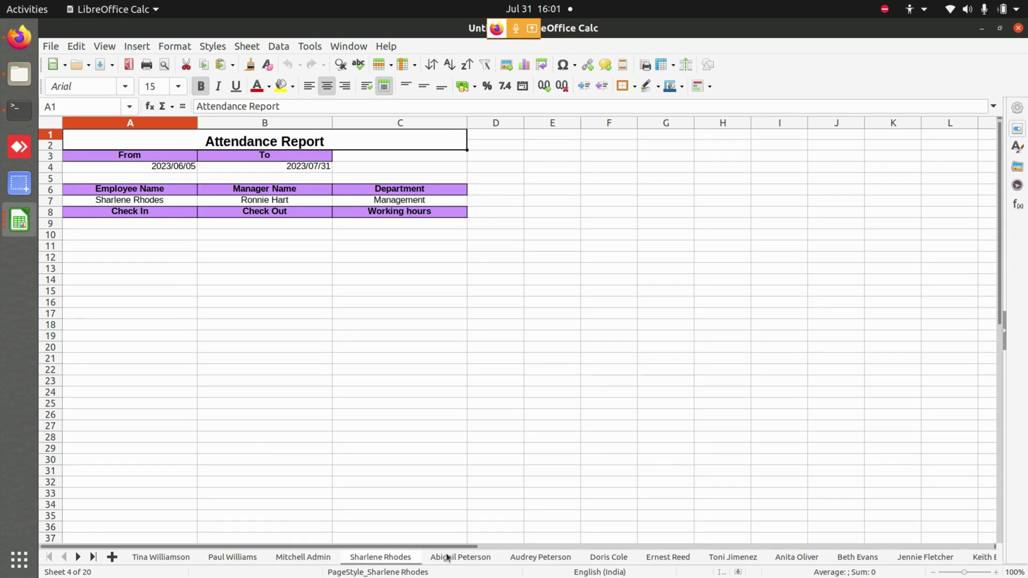
pyautogui.click(448, 558)
pyautogui.click(21, 35)
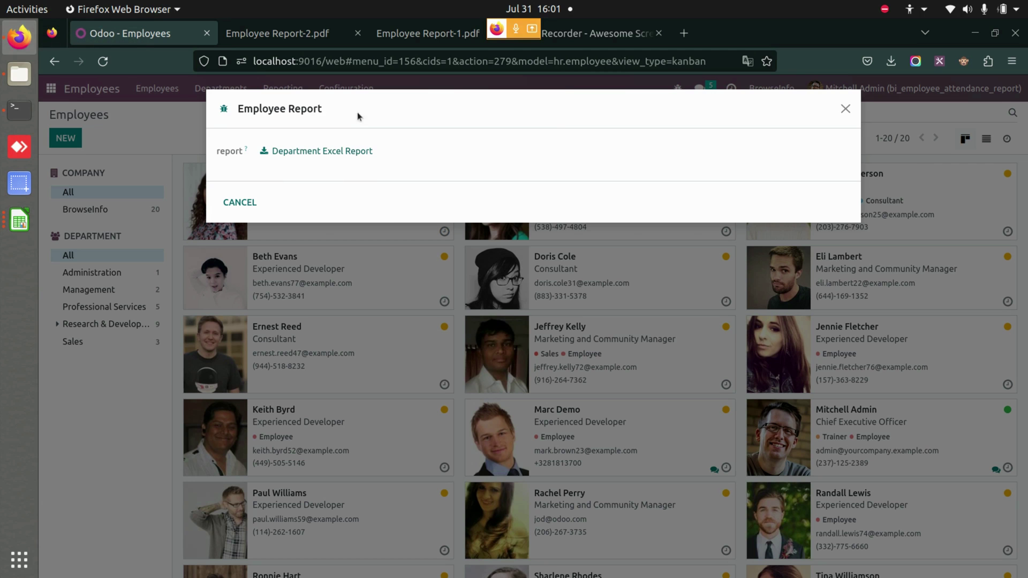
# Cancel the Employee Report dialog to return to the 20-employee kanban view
pyautogui.click(844, 110)
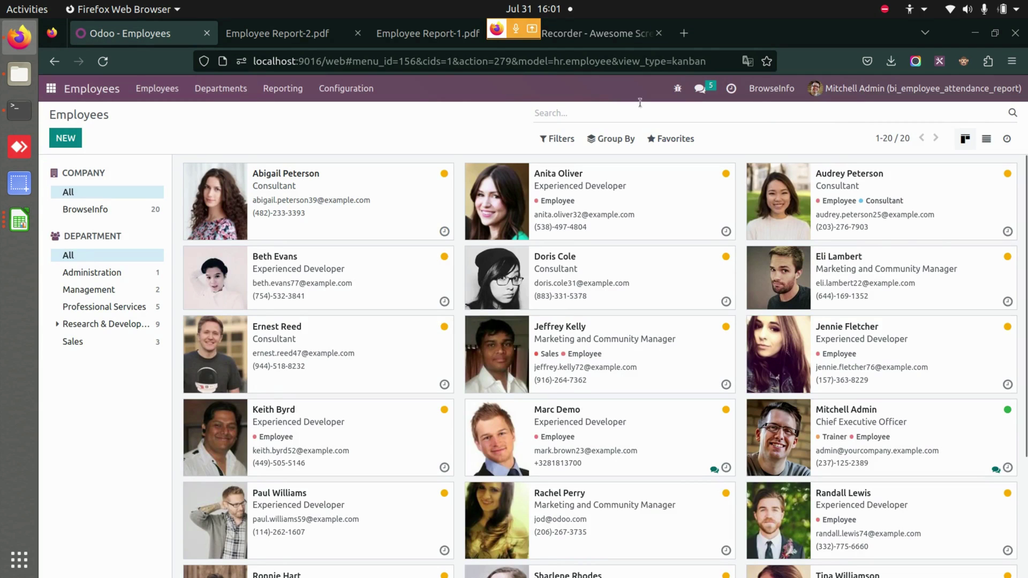